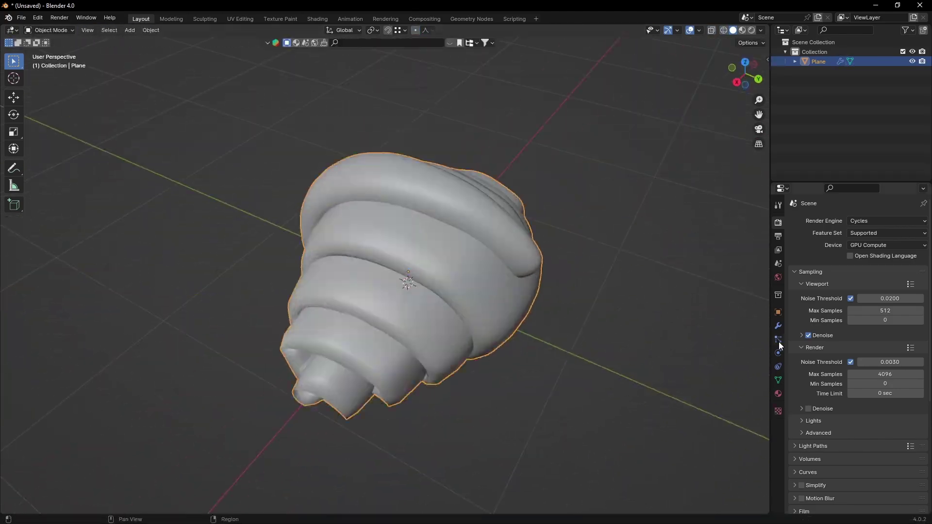
- Light the croissant with a different studio HDRI and orbit around it
left_click(778, 380)
scroll(854, 339, "down", 3)
double_click(868, 403)
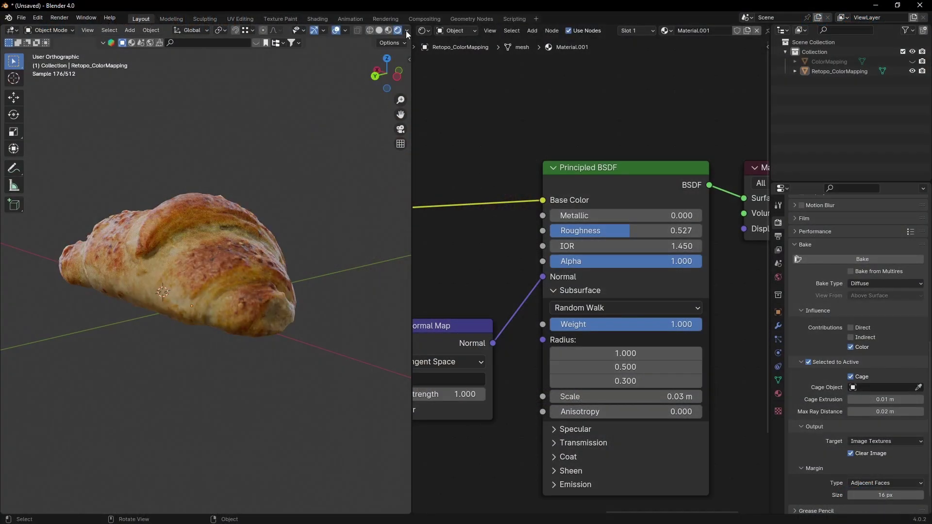
left_click(406, 30)
left_click(421, 177)
left_click(421, 177)
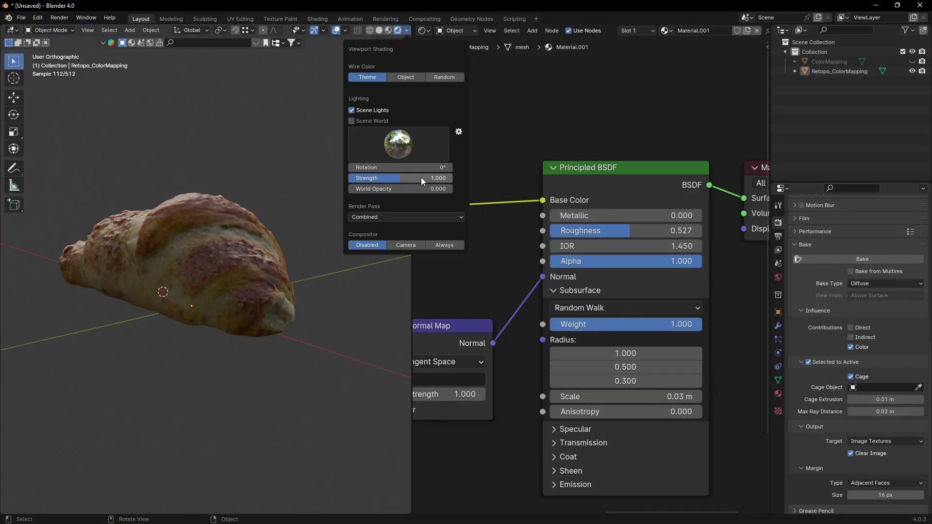
mouse_move(315, 175)
middle_mouse_down()
mouse_move(344, 249)
mouse_move(266, 263)
mouse_move(339, 140)
middle_mouse_up()
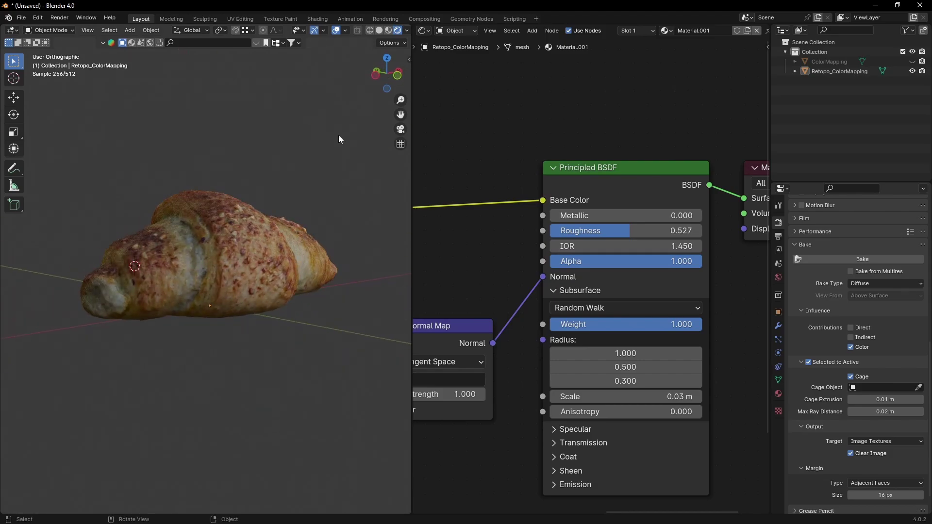
- Switch to another studio HDRI and orbit the relit croissant
left_click(407, 30)
left_click(479, 176)
middle_click_drag(217, 284, 202, 313)
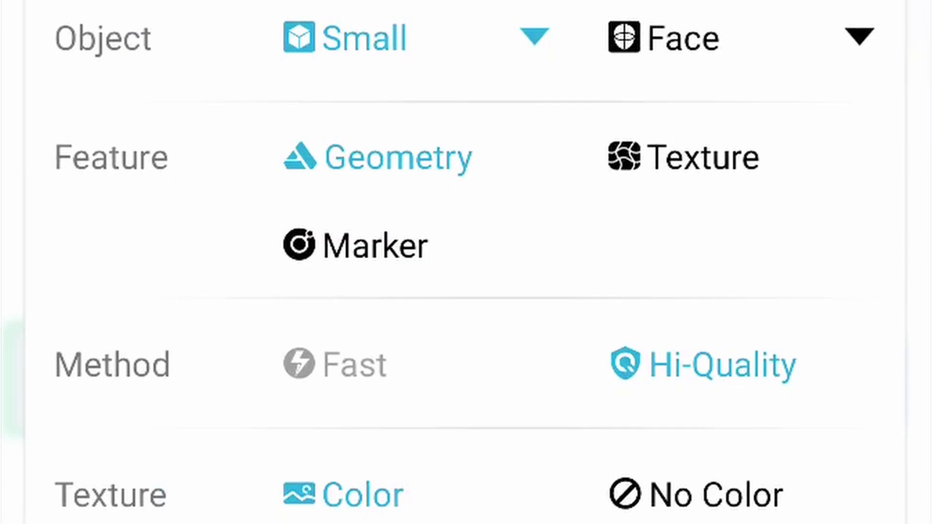
- Keep the object size at Small, leaving Geometry, Hi-Quality and Color selected
left_click(417, 38)
left_click(417, 402)
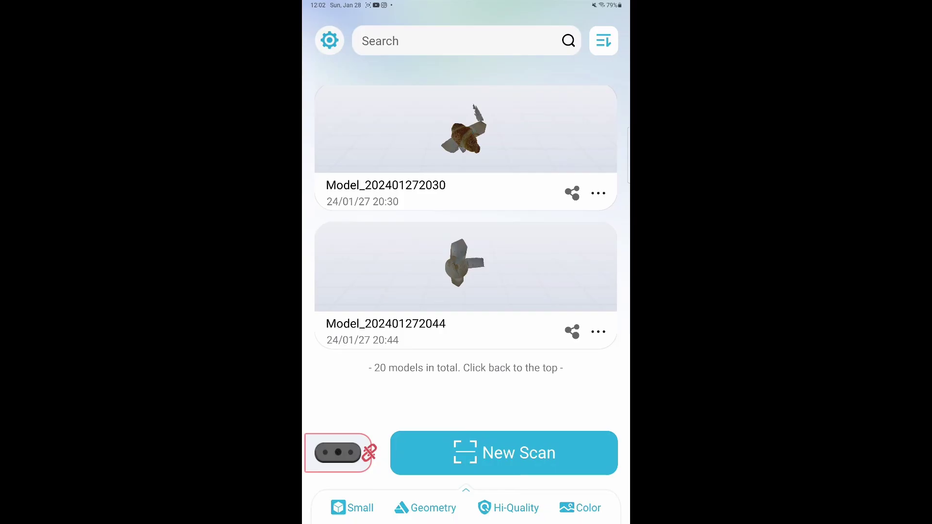
- Save the colour-mapped croissant scan's export zip to Google Drive
scroll(465, 262, "up", 3)
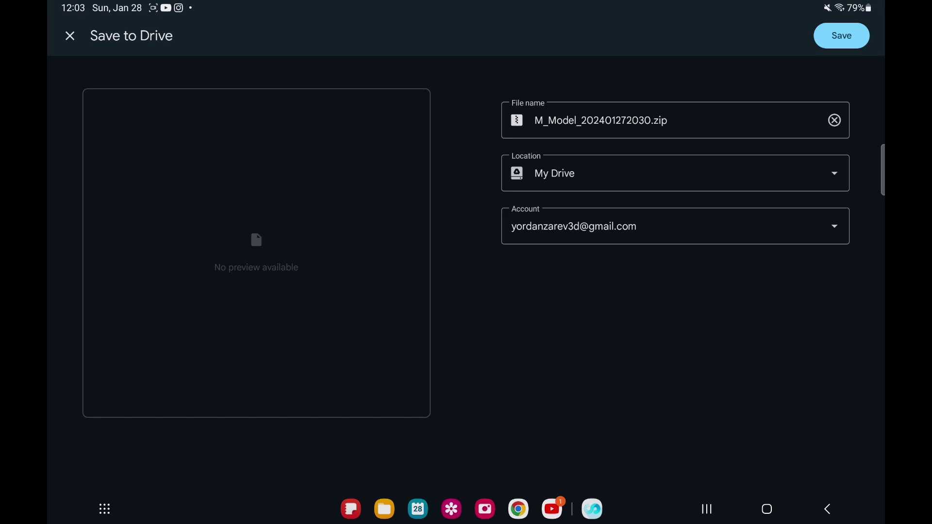
left_click(841, 36)
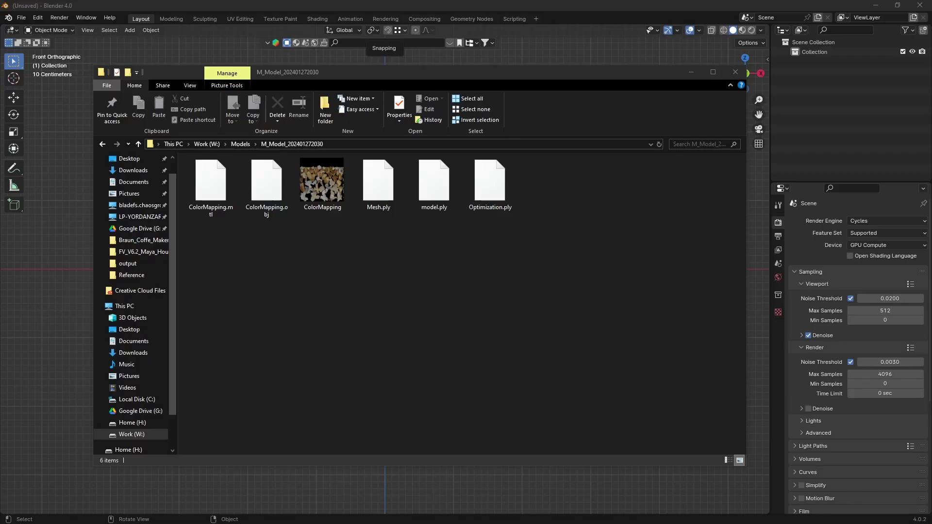
- Review the six extracted scan files, then start a Wavefront OBJ import from that folder
left_click_drag(600, 313, 195, 173)
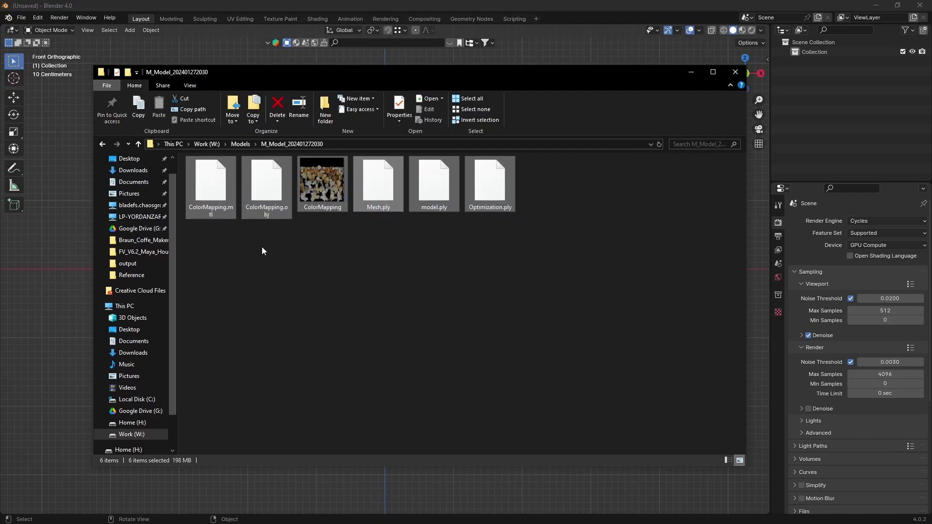
left_click(278, 241)
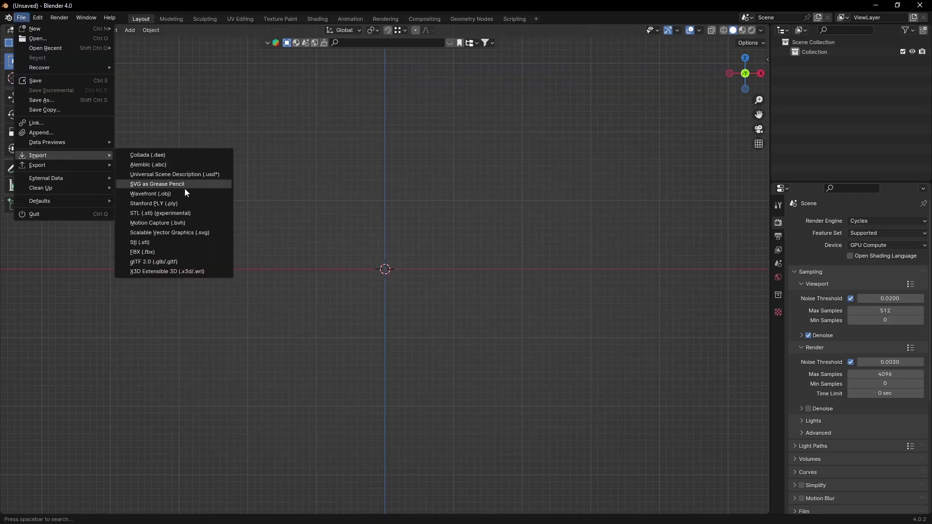
left_click(183, 191)
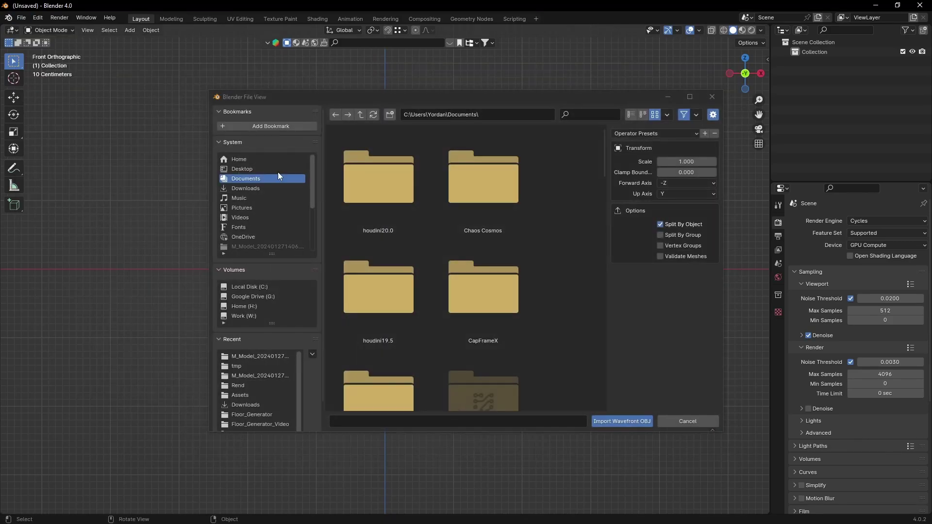
left_click(501, 115)
key("ctrl+v")
key("Return")
- Import ColorMapping.obj, snap it to the 3D cursor and scale it by 0.01
double_click(484, 179)
key("KP_Decimal")
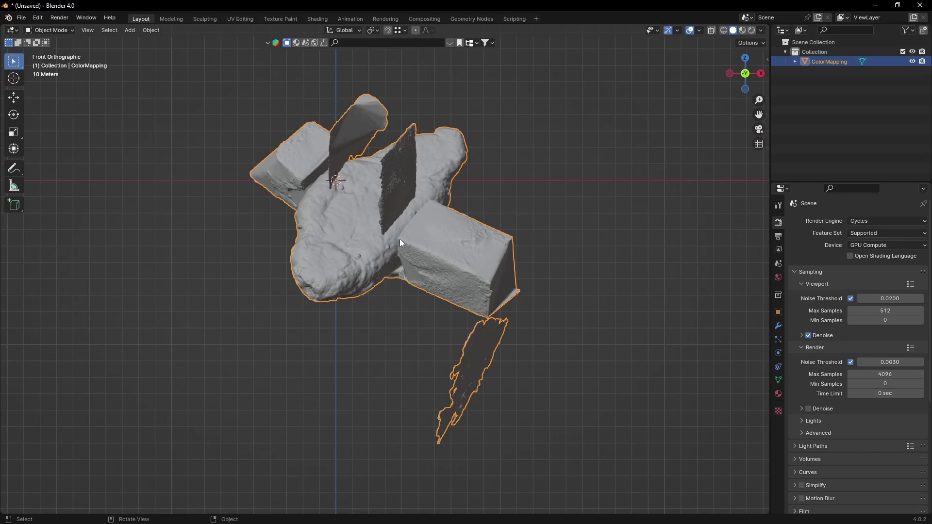
key("q")
left_click(385, 238)
key("shift+s")
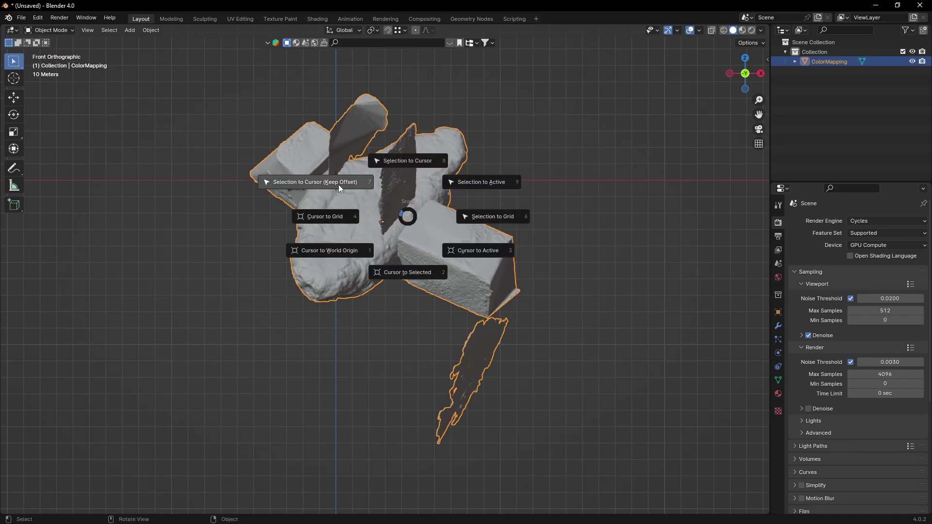
left_click(339, 184)
type("s0.01")
key("Return")
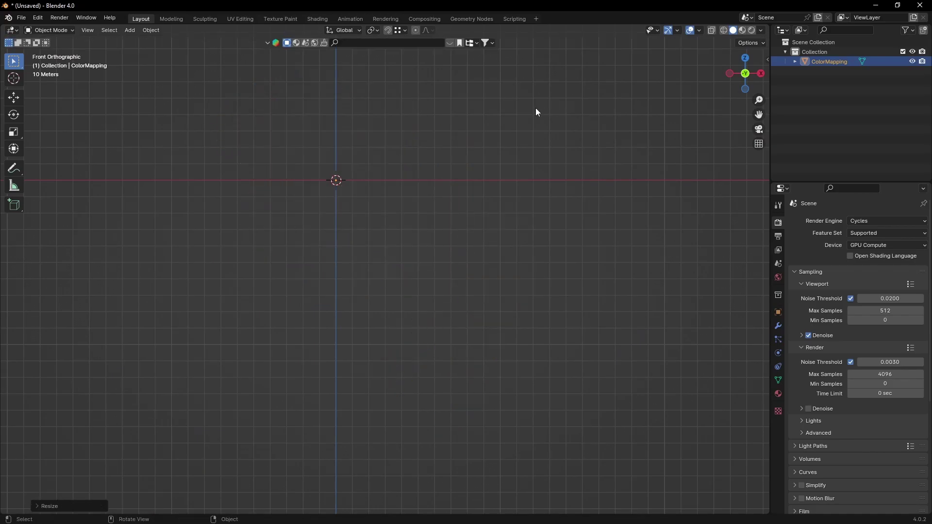
key("KP_Decimal")
scroll(455, 256, "up", 1)
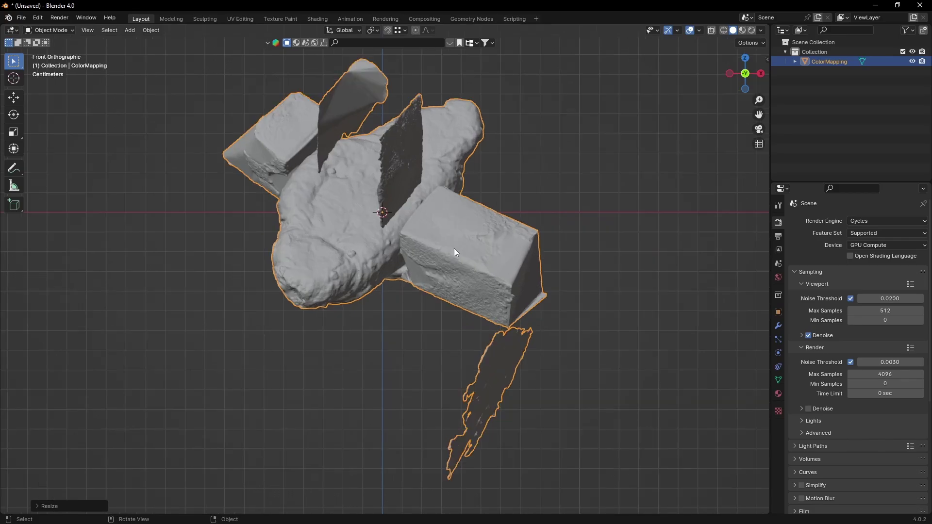
- Delete the stray scan fragments from the mesh in Edit Mode
key("Tab")
middle_click_drag(455, 252, 464, 346)
key("l")
key("l")
key("x")
left_click(464, 346)
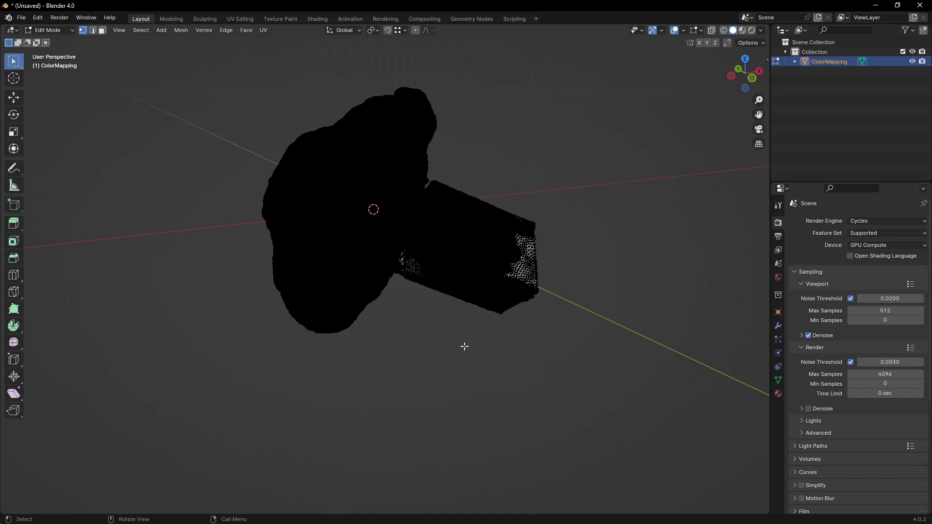
key("Tab")
- Rotate the croissant upright using the left and front orthographic views
key("KP_1")
key("grave")
left_click(452, 265)
key("r")
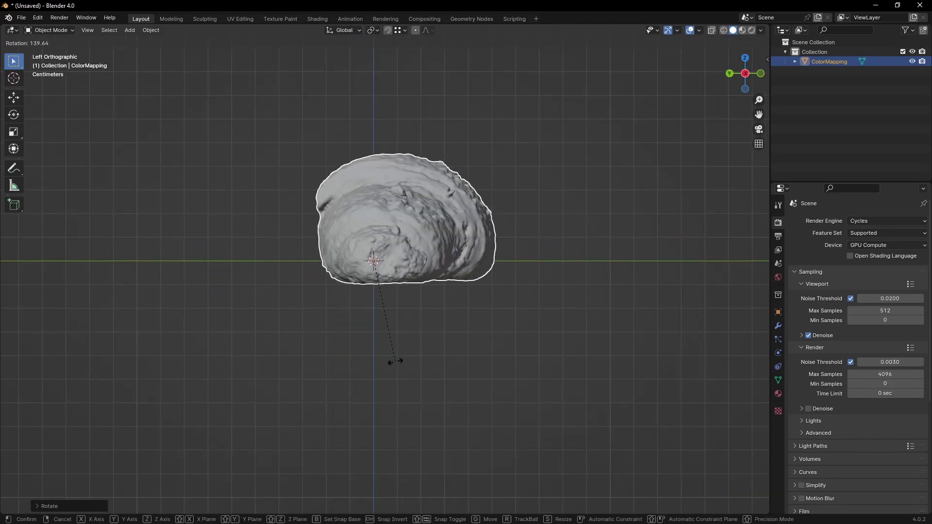
left_click(408, 332)
key("KP_1")
key("n")
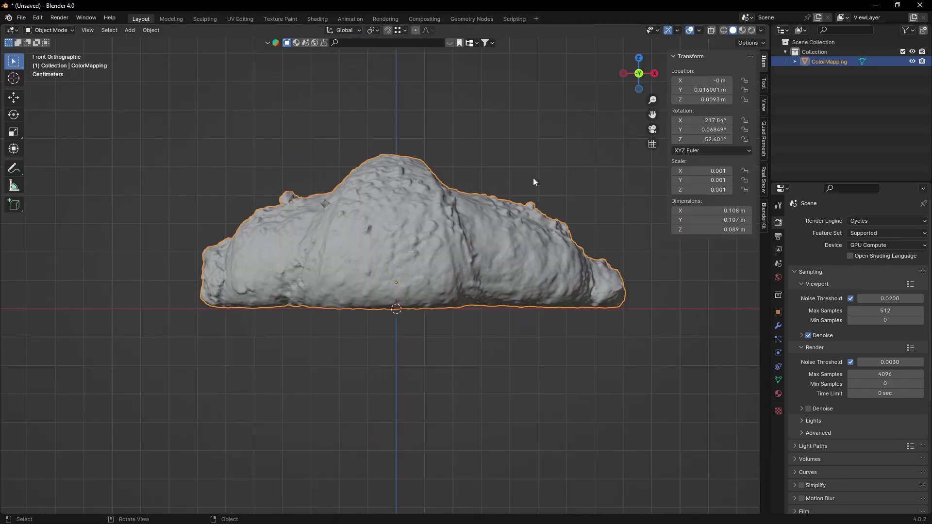
- Enlarge the croissant to about 0.217 m, apply rotation and scale, and set origin to cursor
key("s")
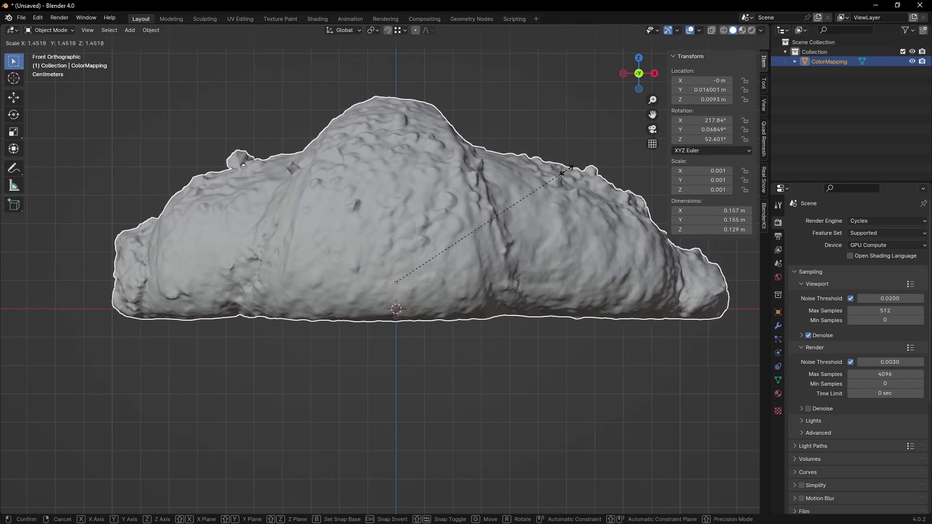
left_click(512, 223)
key("ctrl+a")
key("r")
key("ctrl+a")
key("s")
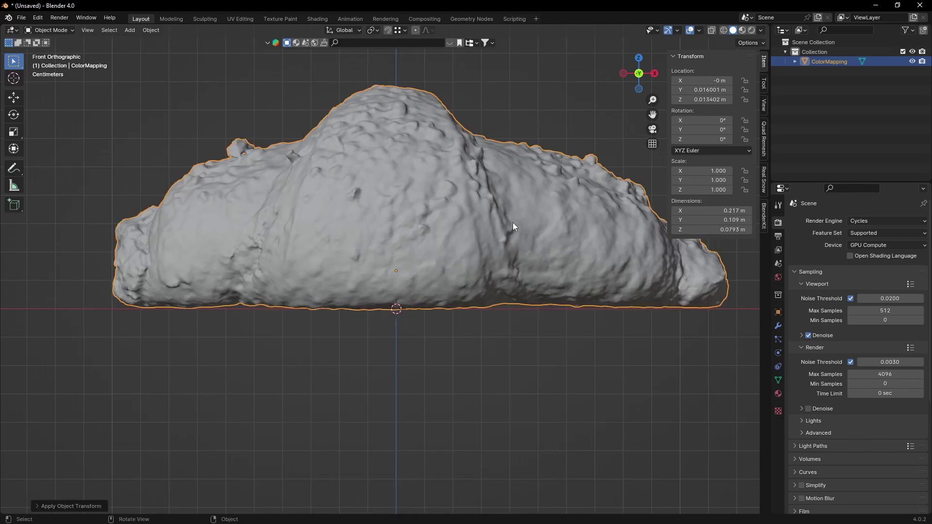
key("ctrl+alt+shift+c")
- Delete the lumpy bump from the croissant mesh, leaving a hole
middle_click_drag(513, 222, 409, 268)
scroll(347, 244, "up", 6)
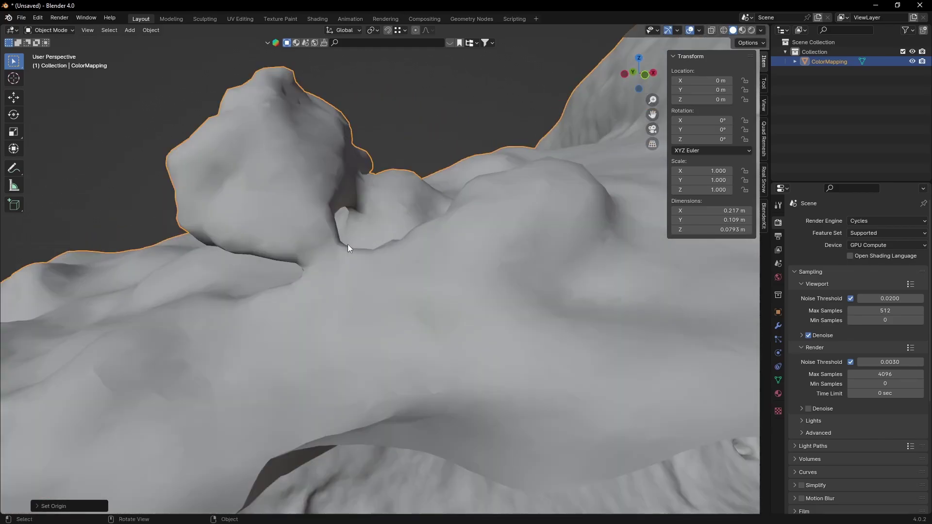
key("Tab")
key("l")
key("x")
left_click(522, 278)
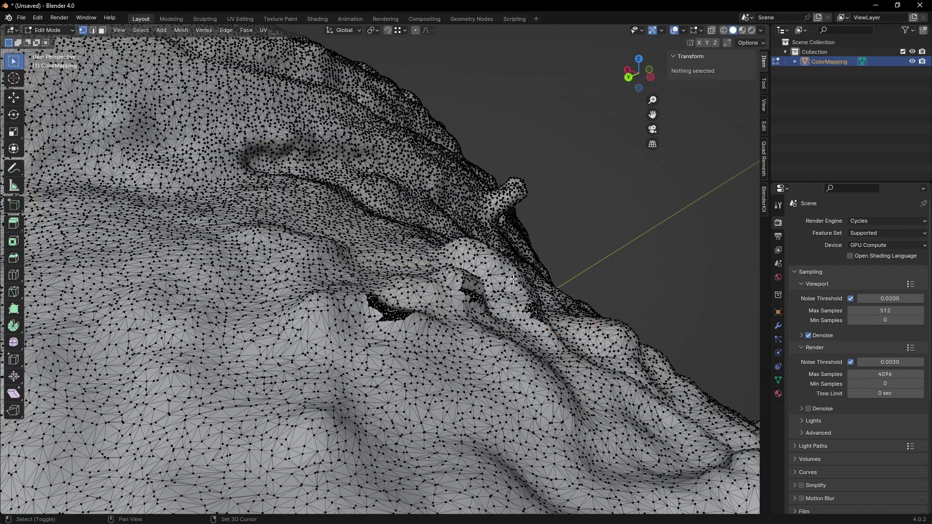
- Fill the hole from its border edge loop and smooth the new patch's vertices
key("2")
key("KP_5")
scroll(462, 306, "up", 5)
left_click(462, 306, "alt")
key("f")
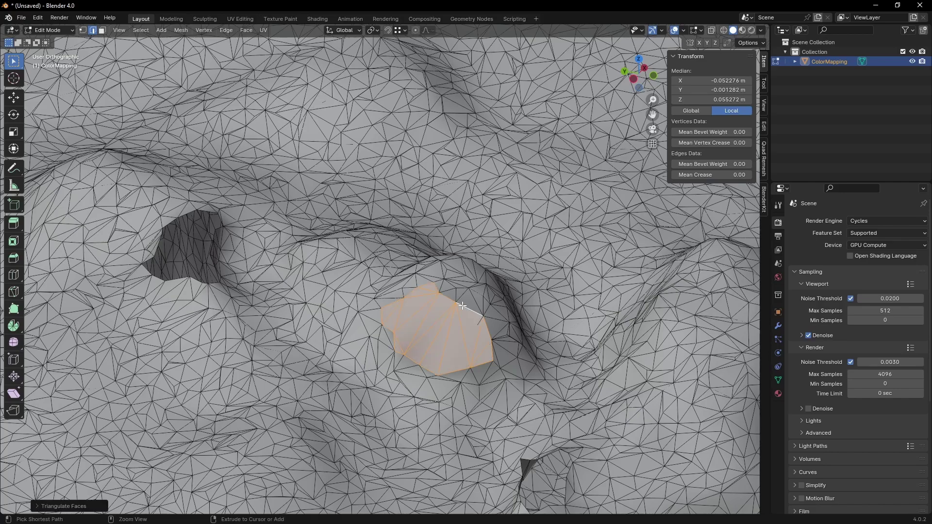
right_click(462, 306)
left_click(462, 305)
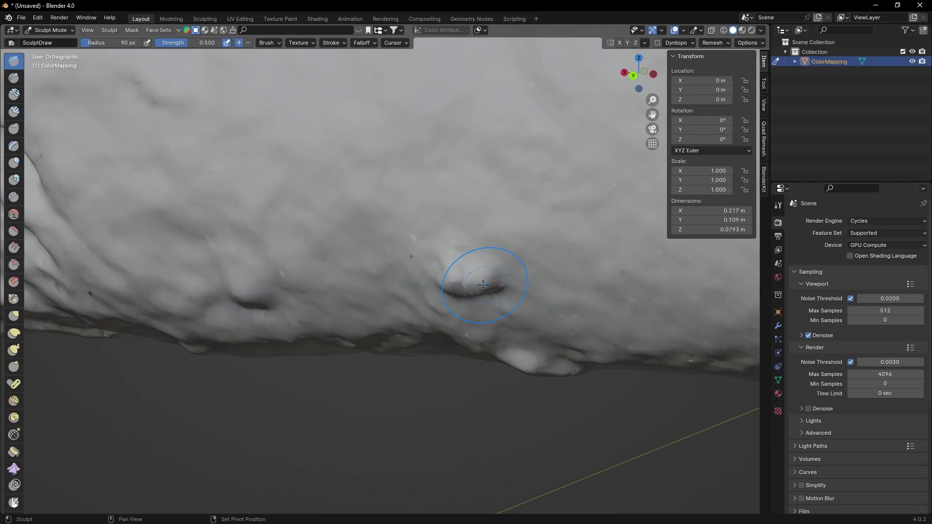
middle_click_drag(438, 309, 612, 325)
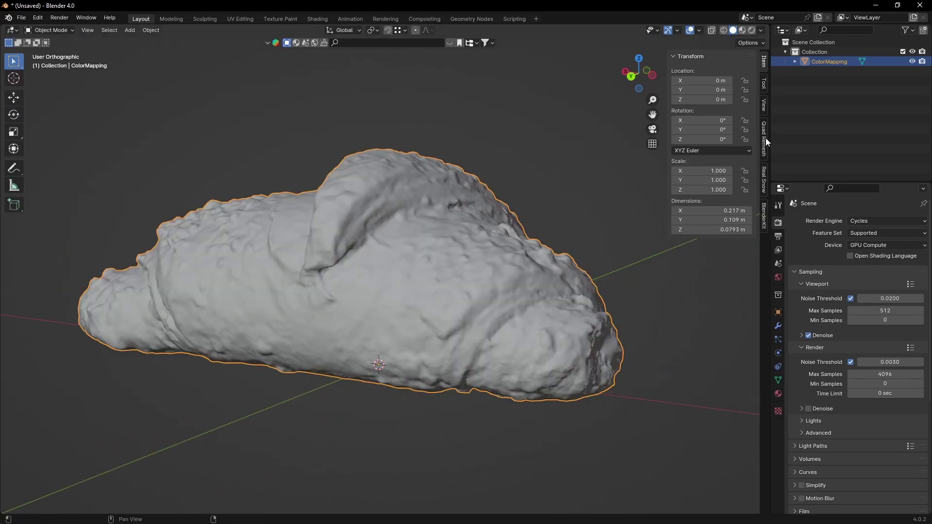
- Set the Quad Remesher target quad count to 2500
left_click(764, 138)
left_click(730, 89)
type("2500")
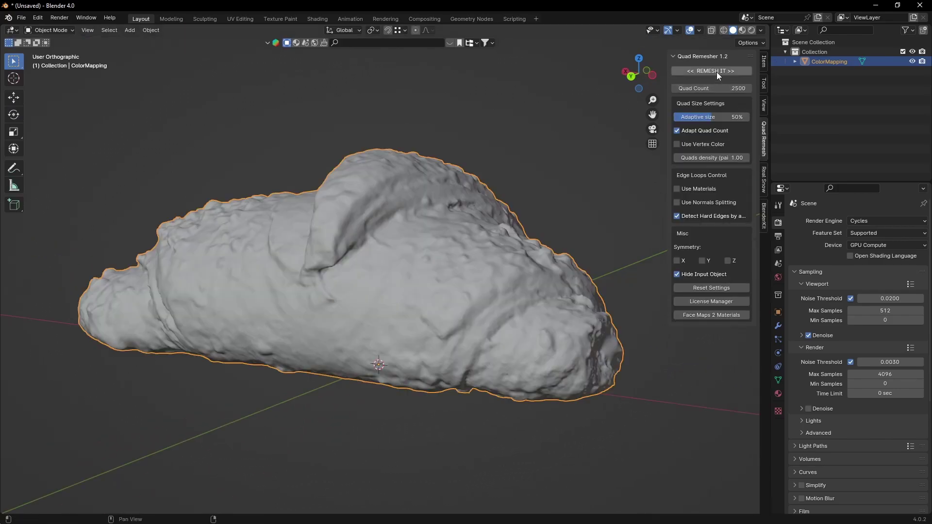
- Inspect Retopo_ColorMapping in Edit Mode from a level side view, with vertex selection cleared
key("Tab")
middle_click_drag(452, 299, 362, 301)
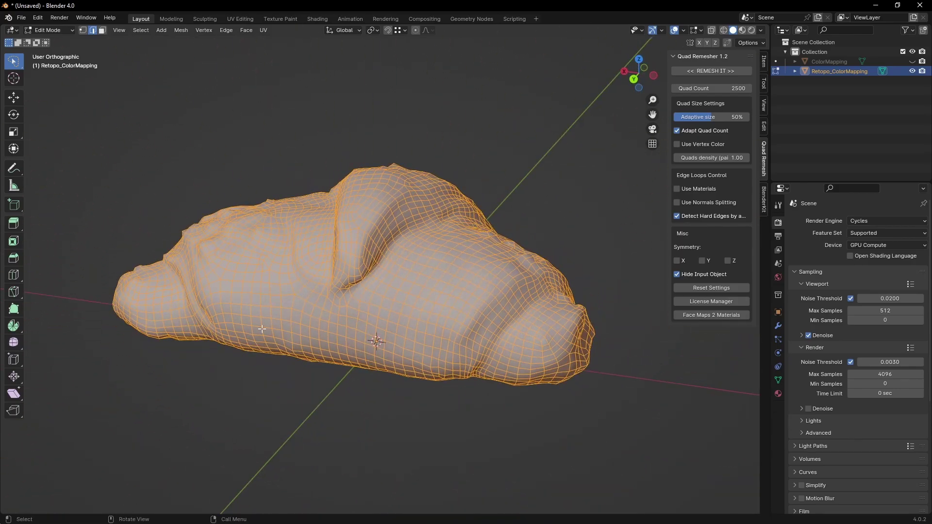
middle_click_drag(212, 340, 456, 333)
key("1")
key("alt+a")
- Mark a UV seam along a vertex path at the croissant's base
left_click(317, 336, "ctrl")
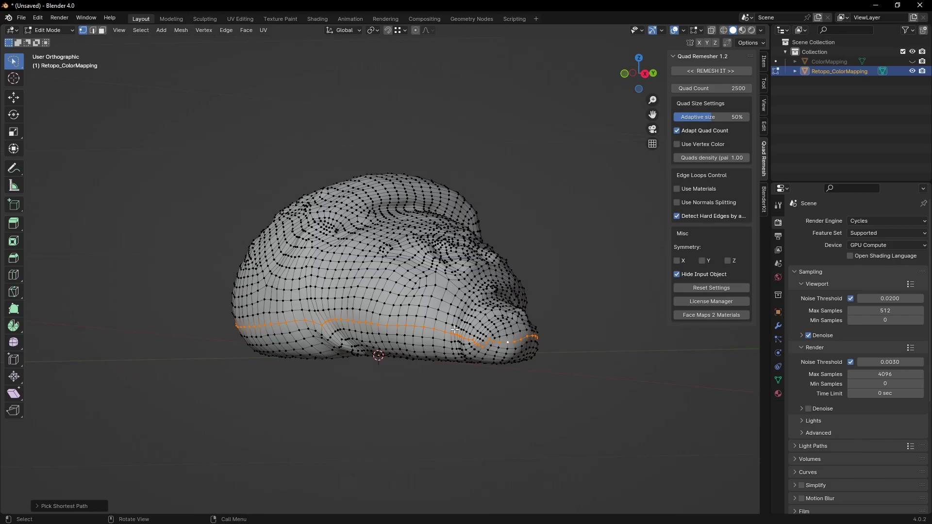
key("ctrl+e")
left_click(454, 329)
- Unwrap the whole mesh and pack its UV islands with a 0.001 margin
key("a")
key("u")
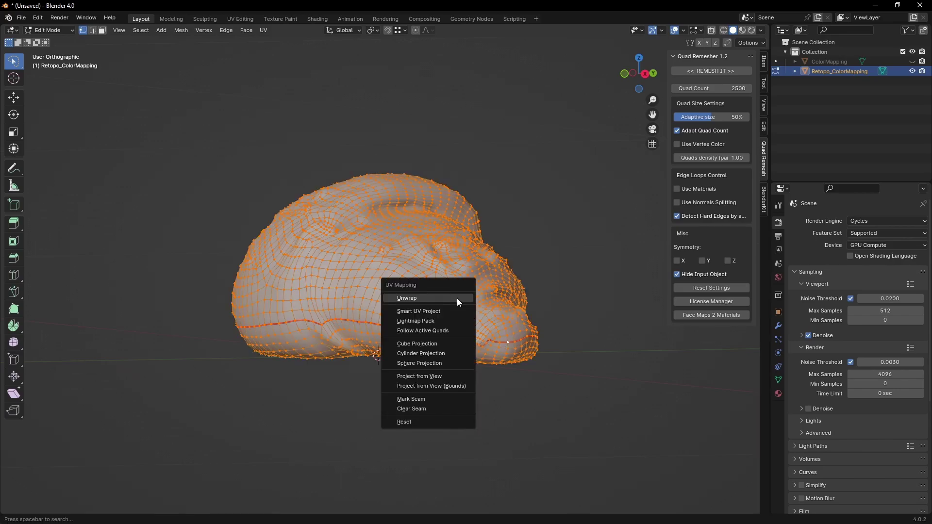
left_click(455, 298)
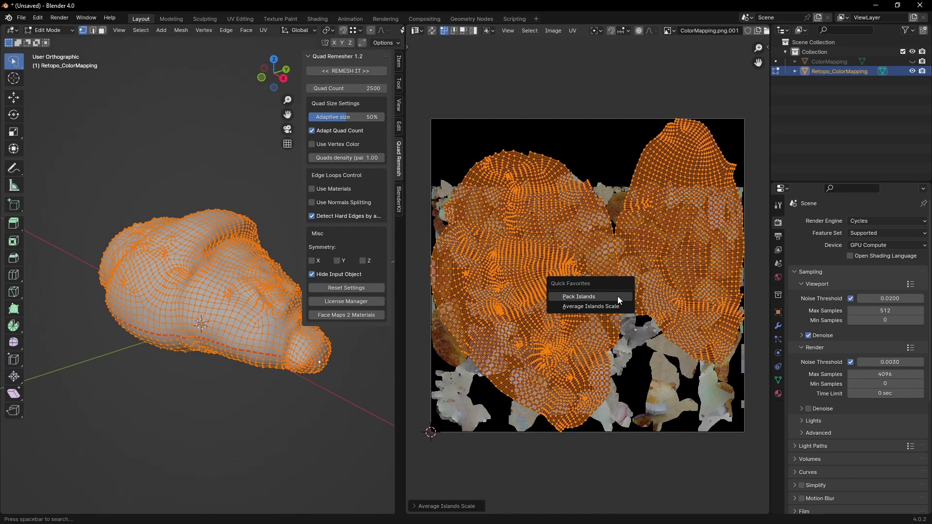
left_click(618, 296)
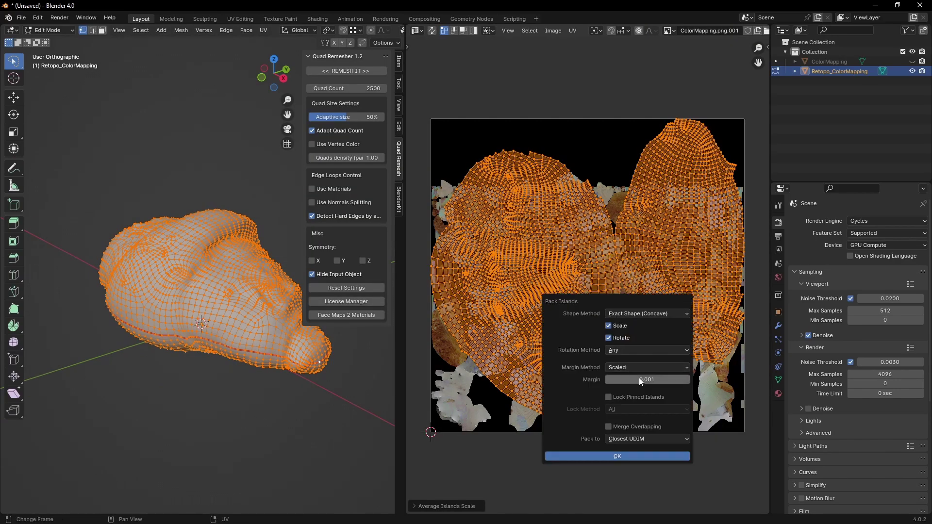
left_click(616, 455)
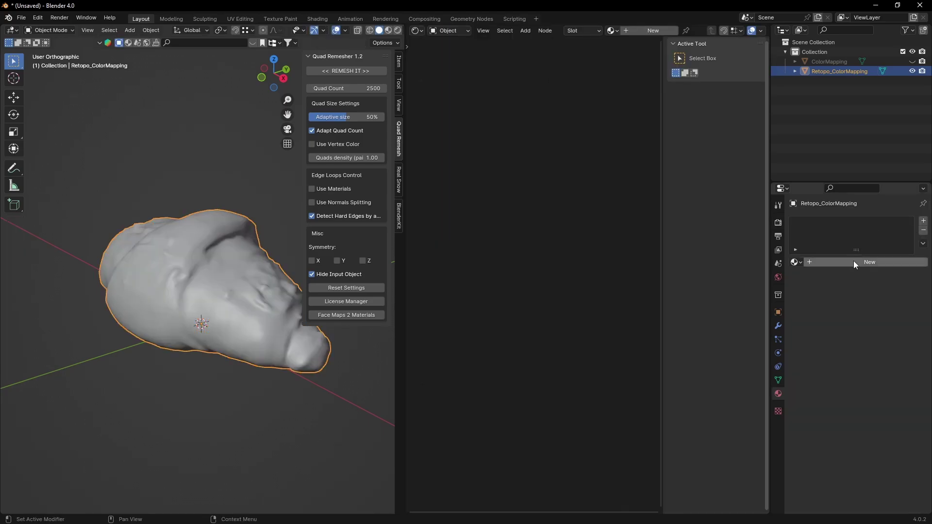
- Add a new material with an Image Texture node feeding the Principled BSDF Base Color
left_click(852, 261)
scroll(536, 217, "up", 3)
left_click(613, 224)
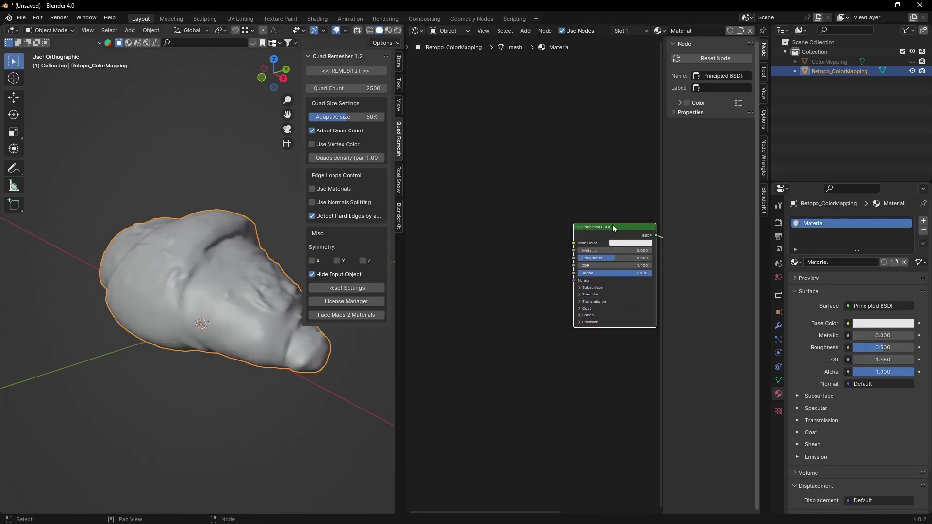
key("ctrl+t")
scroll(459, 206, "up", 2)
scroll(459, 206, "up", 2)
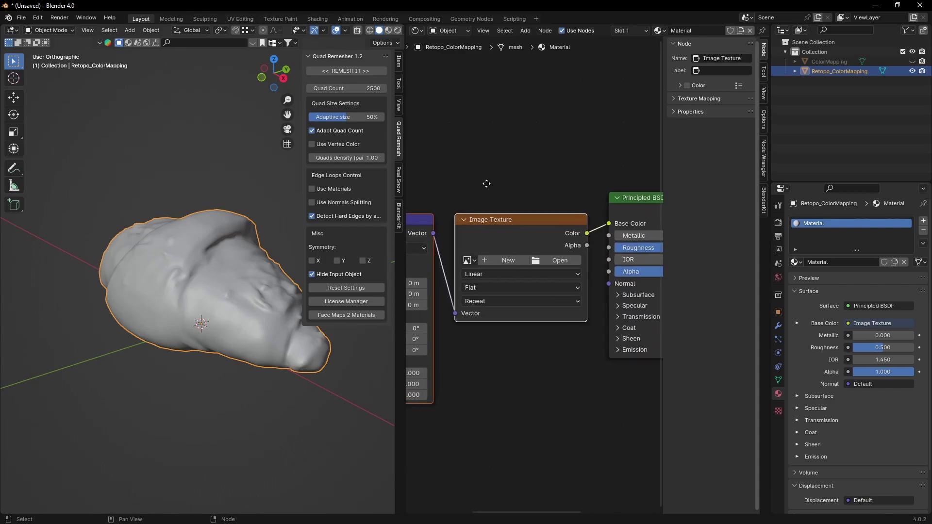
- Define a new image named Normal at 2048 × 2048 px
left_click(528, 261)
type("Normal")
left_click(547, 289)
type("2048")
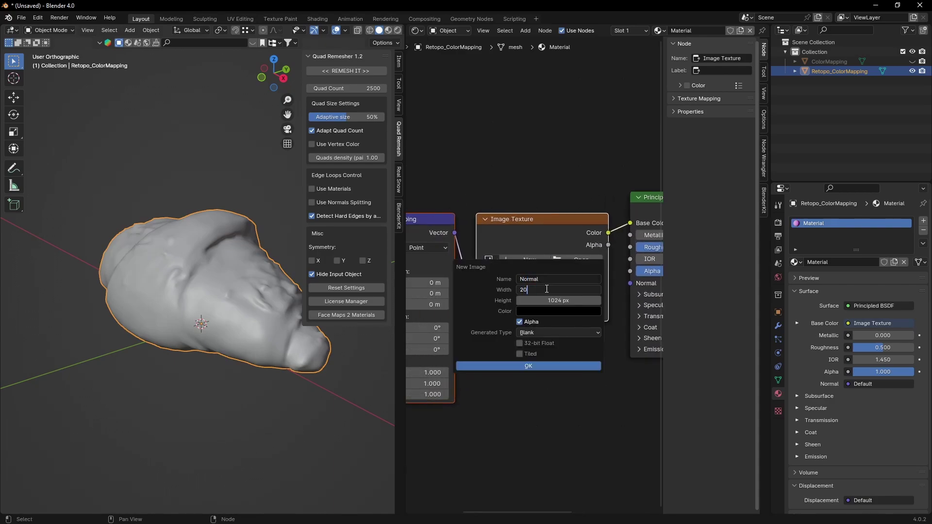
key("Tab")
type("2048")
key("Return")
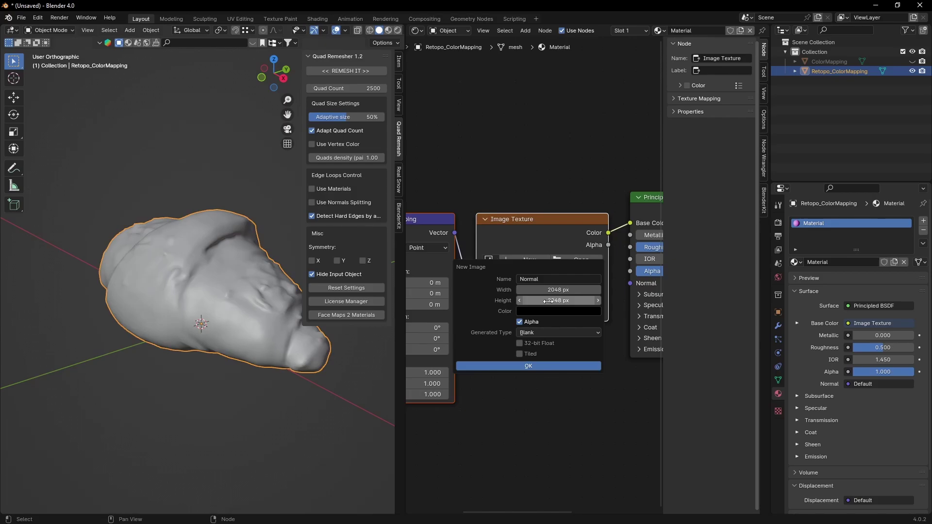
- Create the Normal image and set the render bake type to Normal
left_click(540, 364)
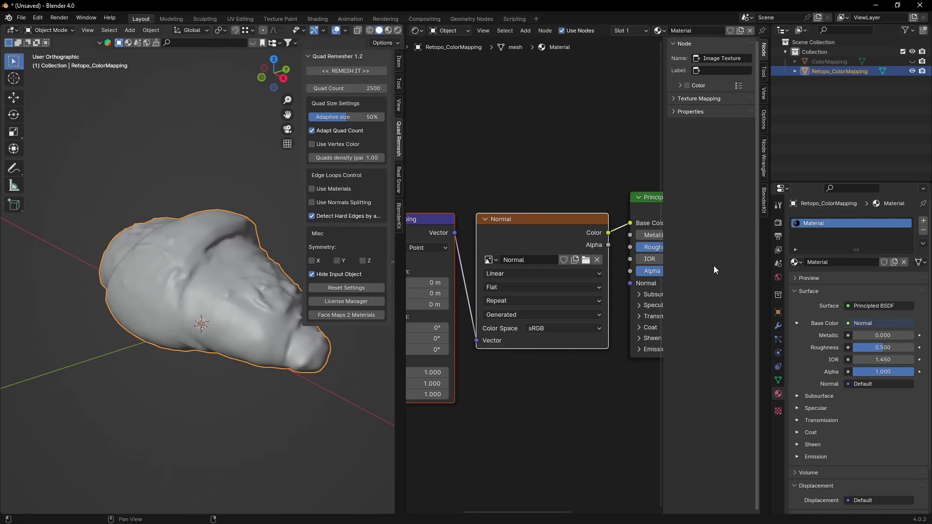
left_click(777, 226)
scroll(930, 340, "down", 6)
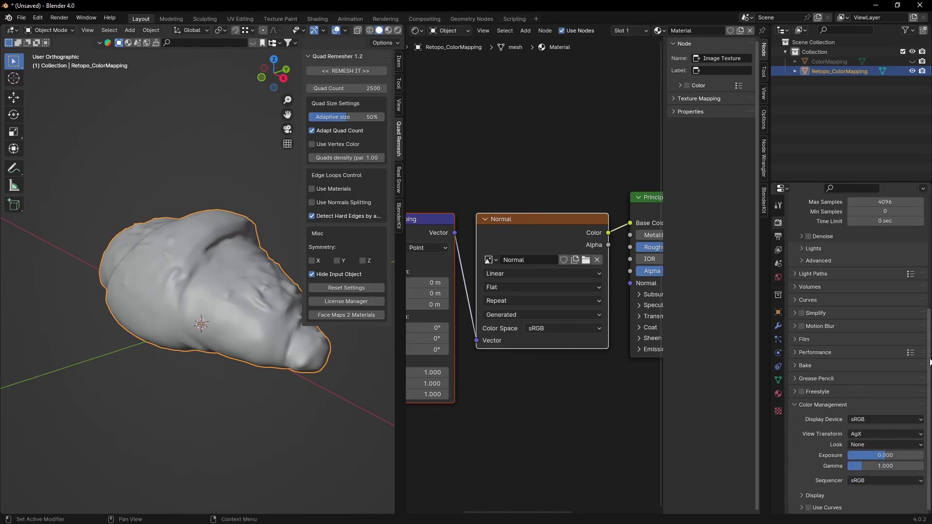
left_click(822, 365)
scroll(824, 359, "down", 6)
left_click(897, 269)
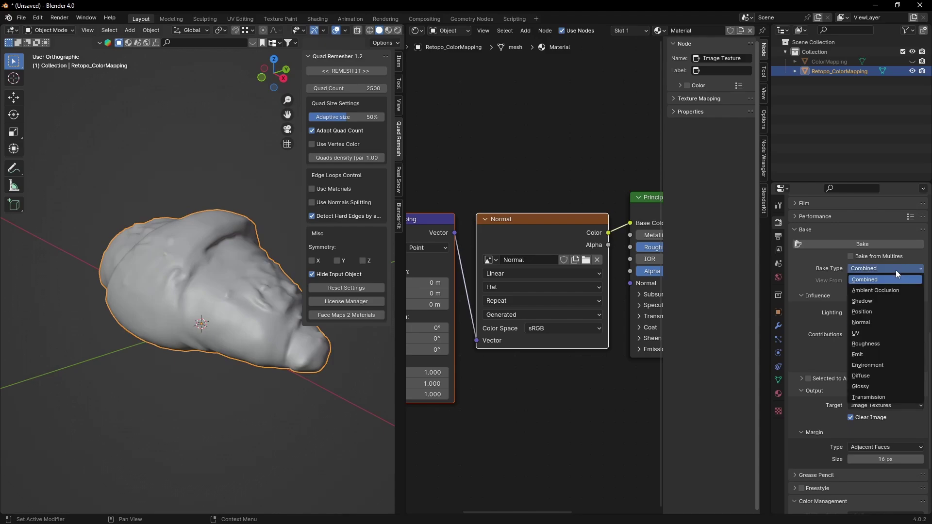
left_click(863, 322)
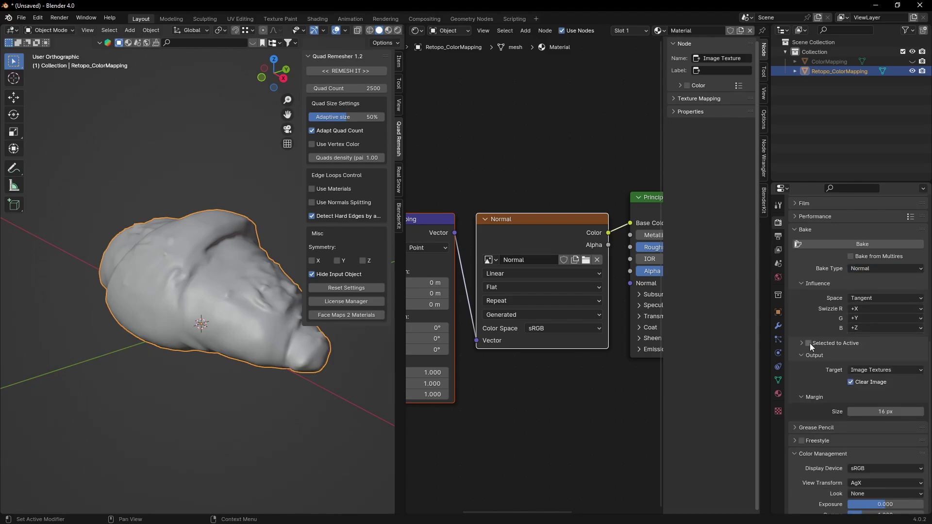
- Enable Selected to Active with a cage, 0.02 m extrusion and 0.05 m max ray distance
left_click(808, 344)
left_click(801, 344)
left_click(855, 357)
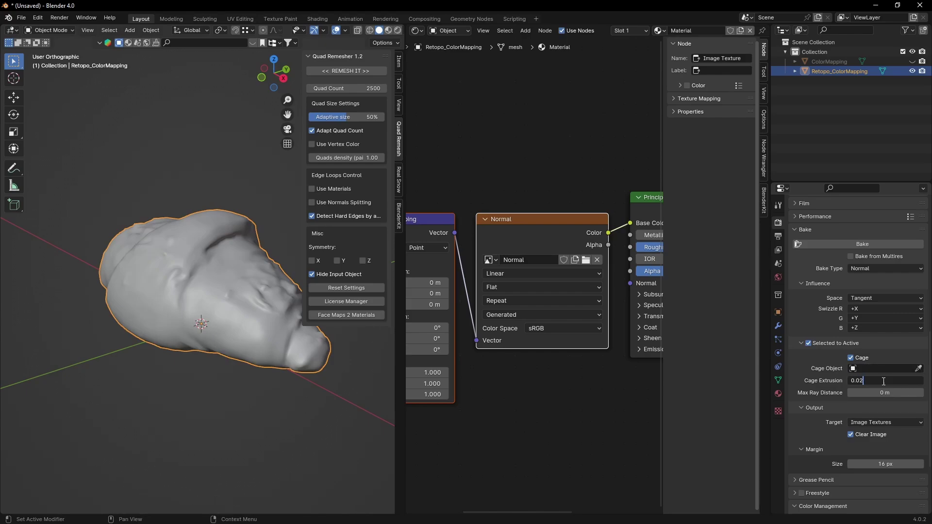
key("Tab")
type("0.05")
key("Return")
- Select the ColorMapping scan with Retopo_ColorMapping active and bake the normal map onto it
left_click(228, 307)
left_click(223, 310, "shift")
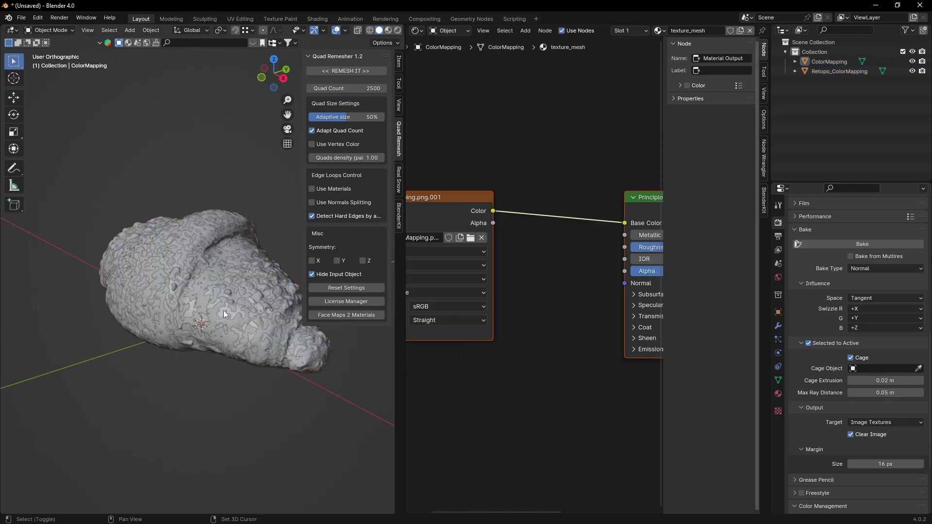
left_click(257, 295)
left_click(257, 295, "shift")
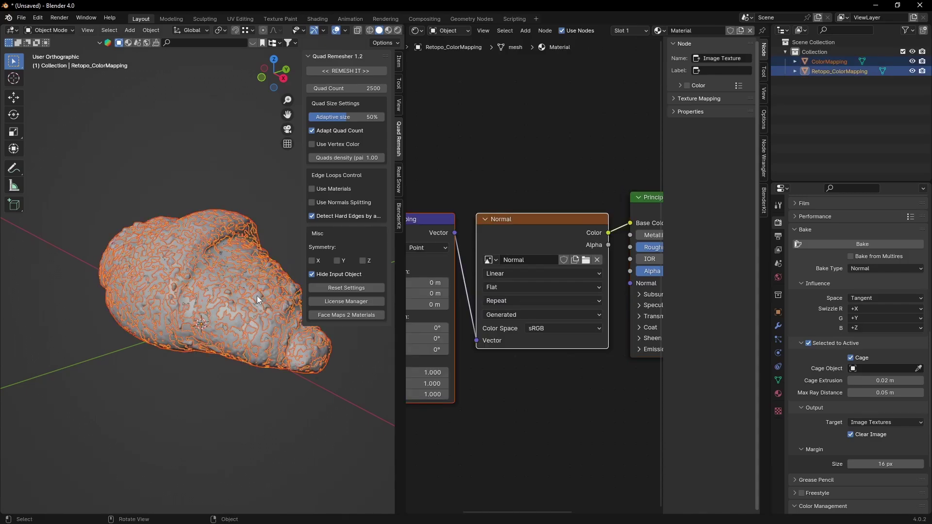
left_click(842, 241)
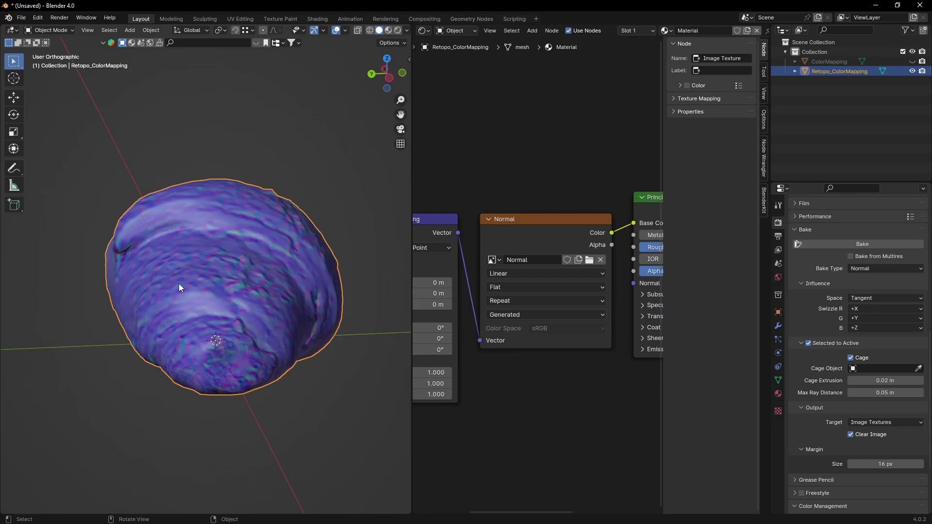
middle_click_drag(179, 283, 262, 272)
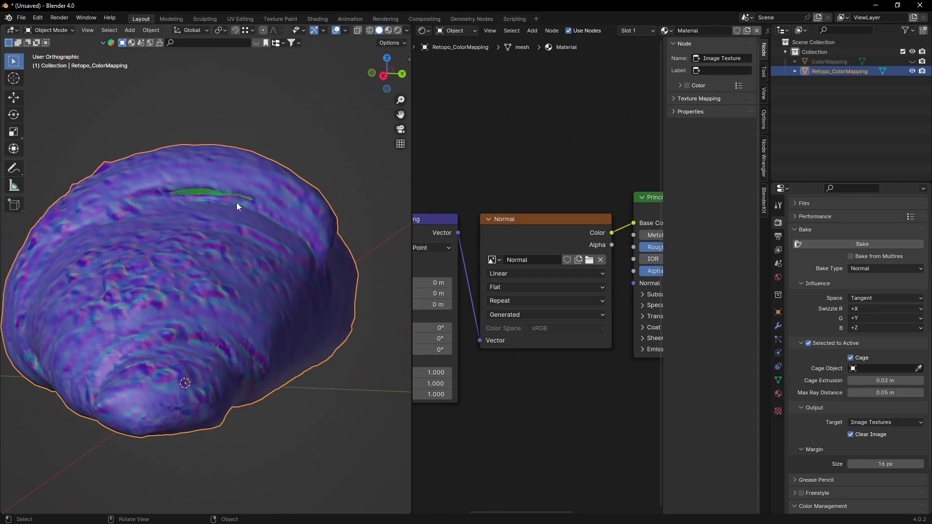
- In Texture Paint mode, clone surrounding texture over the green streak on the normal map
left_click(60, 30)
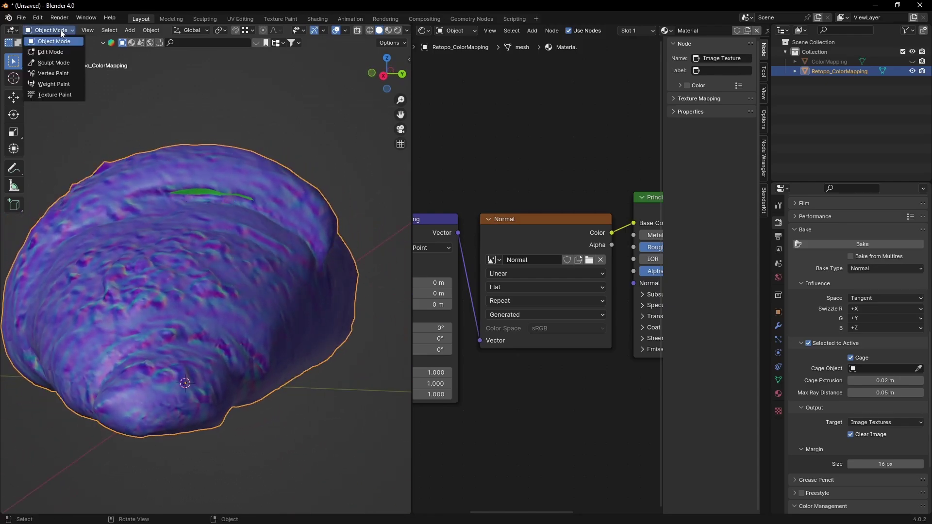
left_click(48, 94)
left_click(13, 111)
scroll(139, 258, "up", 5)
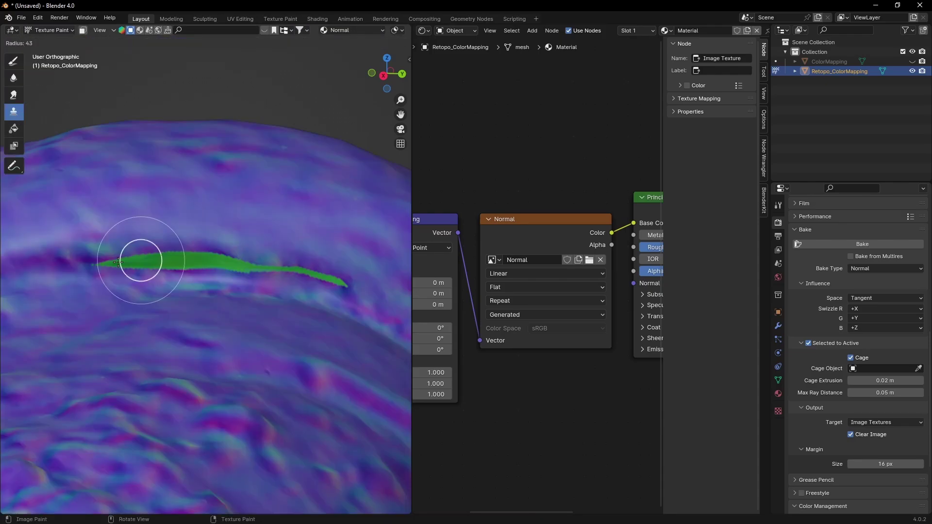
mouse_move(49, 267)
left_mouse_down()
mouse_move(225, 259)
mouse_move(322, 277)
left_mouse_up()
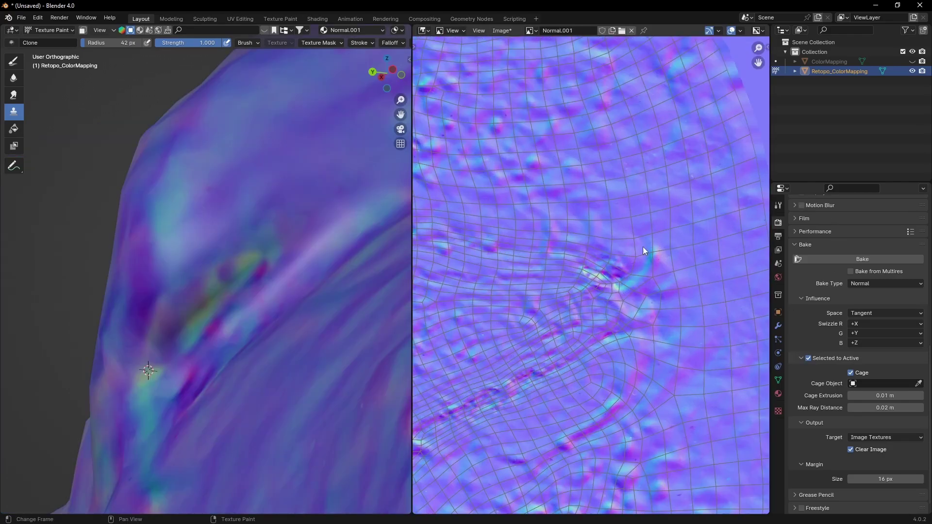
- Save the baked normal map image to disk under a new name
left_click(501, 30)
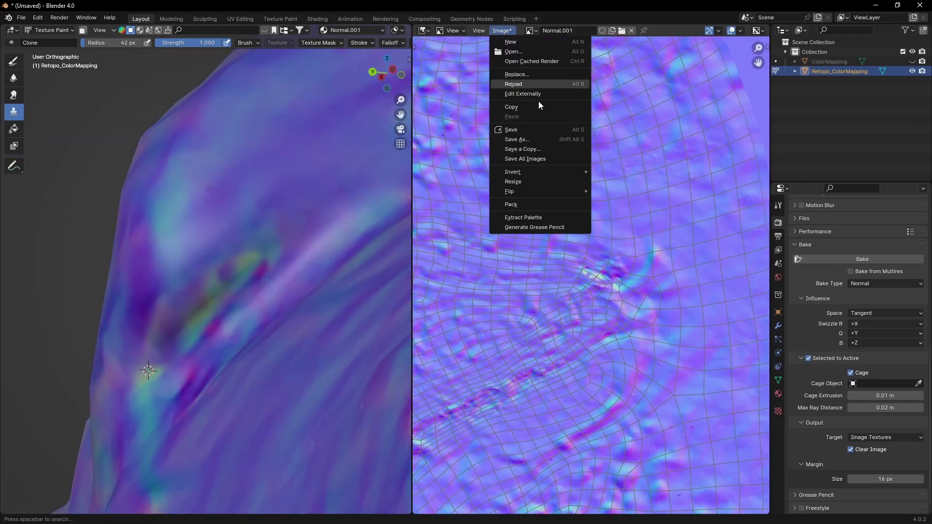
left_click(541, 139)
left_click(621, 421)
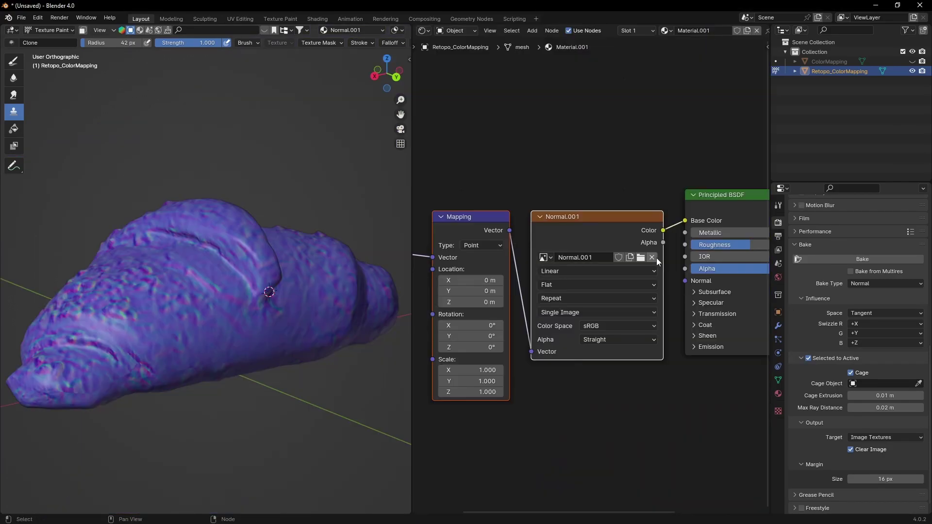
- Replace the texture node's image with a new image named Diffuse
left_click(649, 258)
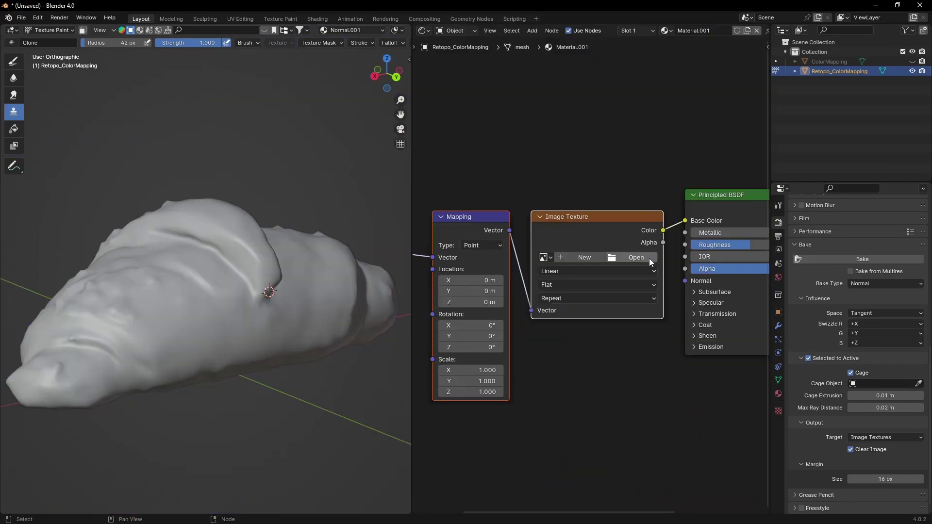
left_click(586, 257)
left_click(602, 275)
type("Diffuse")
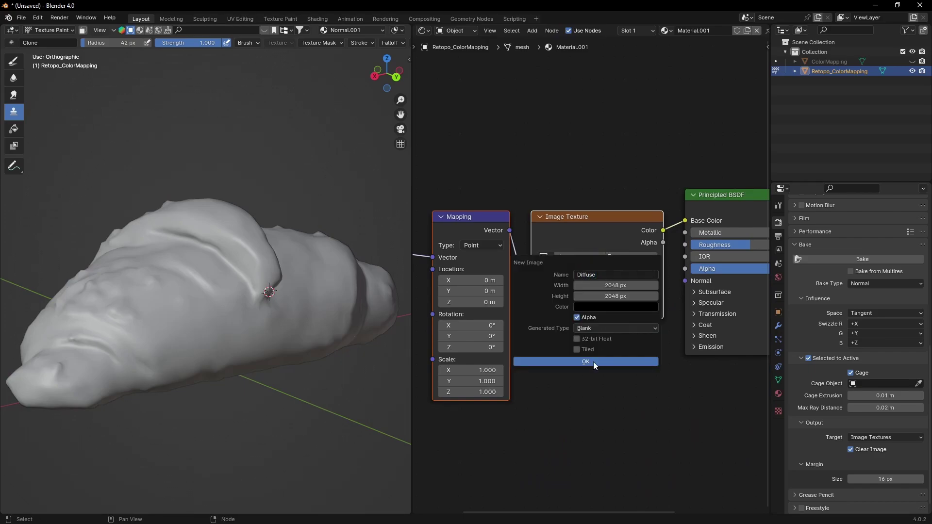
left_click(585, 362)
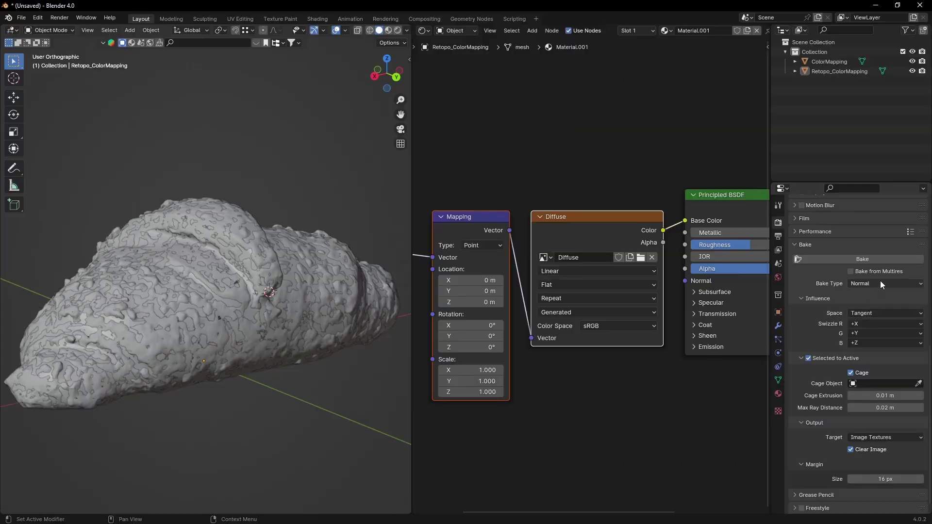
- Set bake type to Diffuse without Direct and Indirect, selecting the scan then the low-poly croissant
left_click(881, 282)
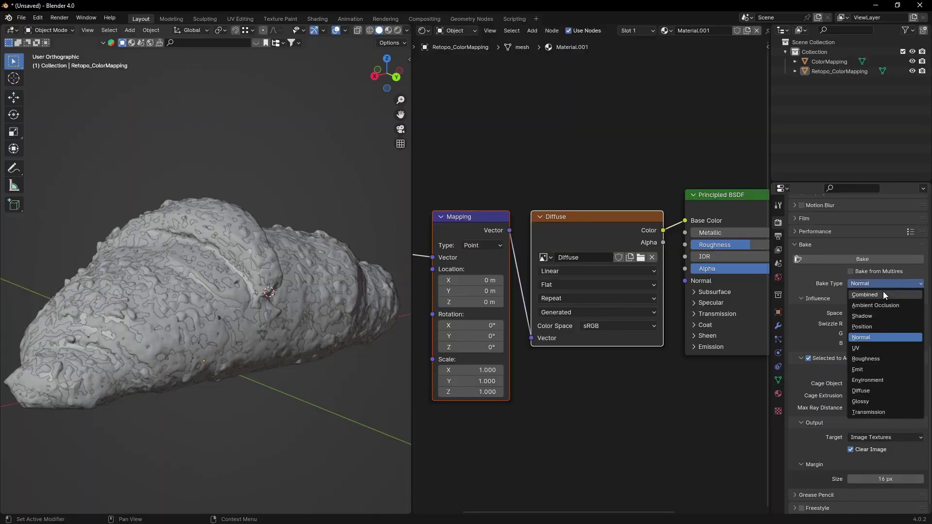
left_click(866, 391)
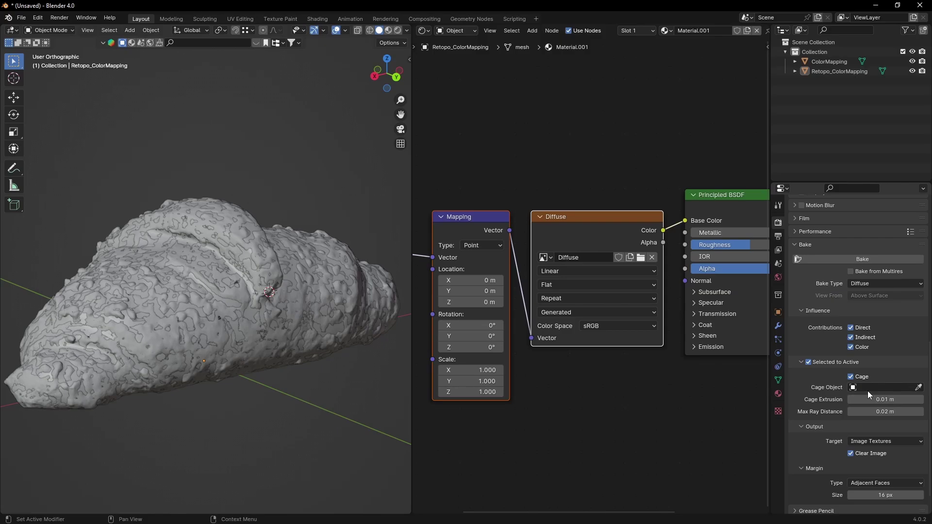
left_click_drag(851, 328, 851, 336)
left_click(187, 286)
left_click(186, 286, "shift")
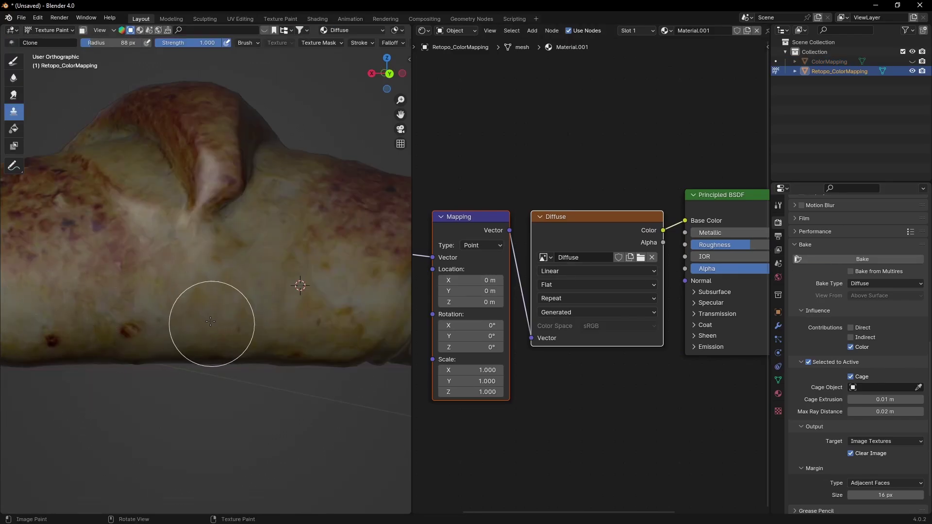
middle_click_drag(210, 321, 146, 301)
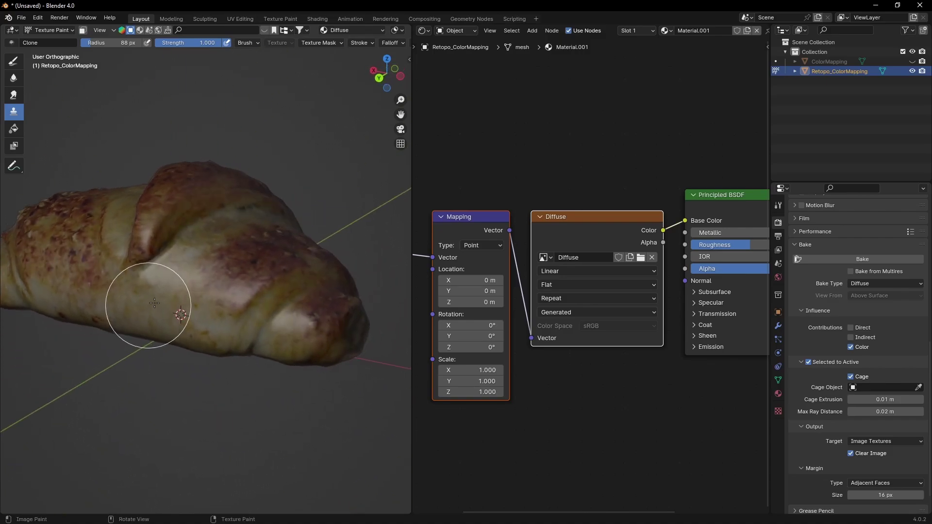
- Load Croissant_Normal.png into a second image node and connect it to the shader's Normal input
key("Home")
scroll(660, 254, "up", 2)
left_click(658, 248)
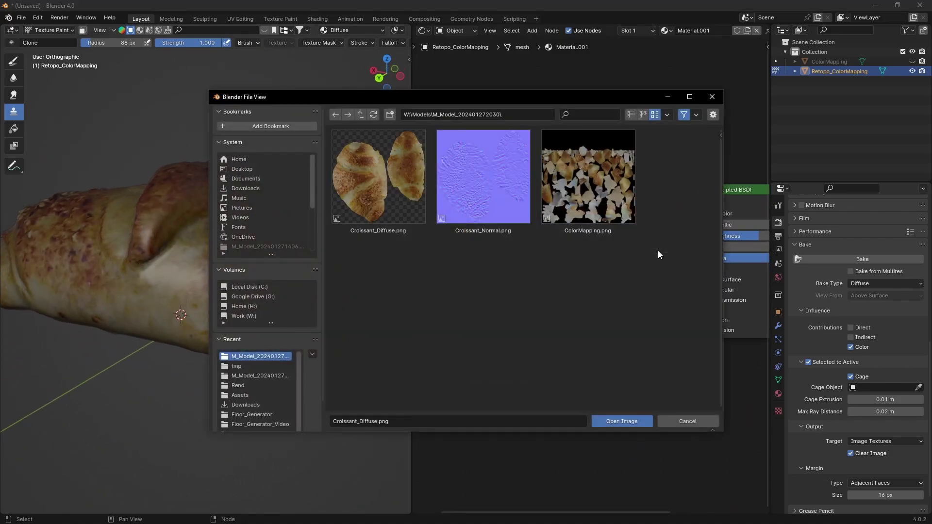
key("Escape")
key("ctrl+z")
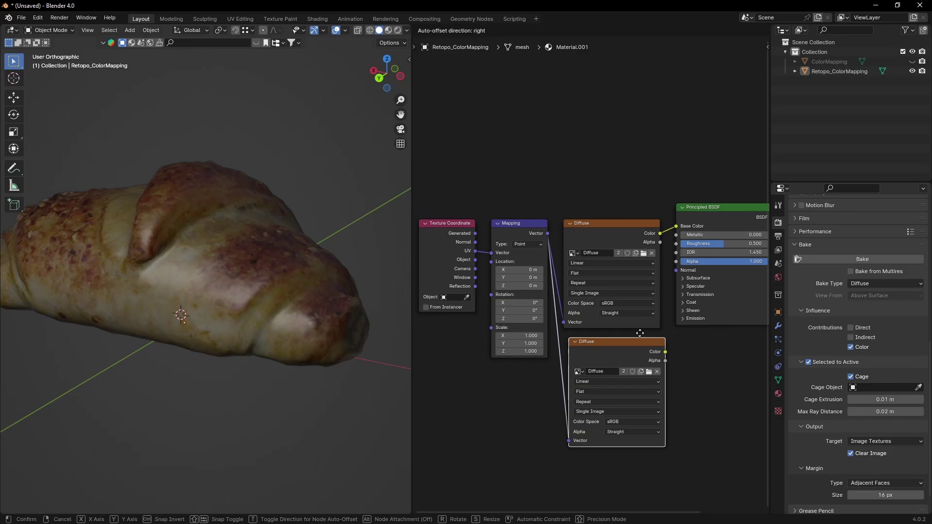
left_click(649, 371)
double_click(498, 196)
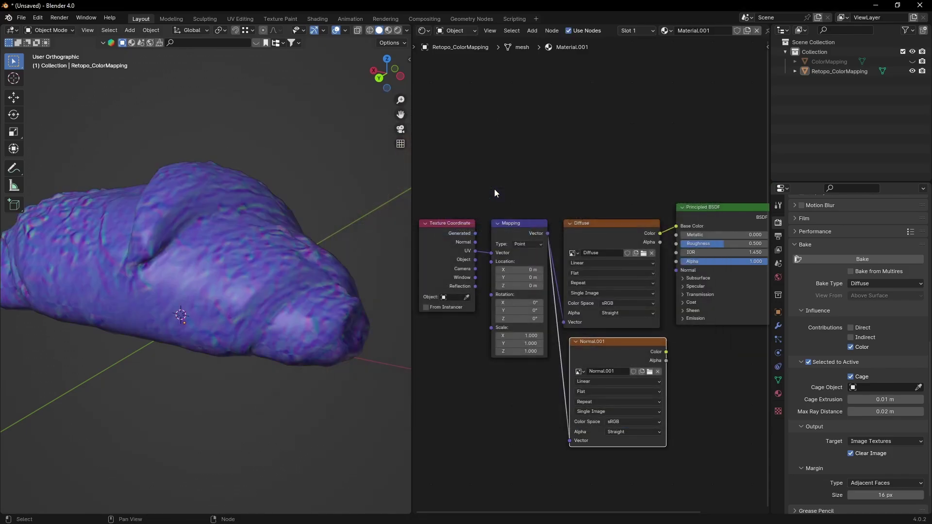
scroll(630, 296, "down", 2)
left_click_drag(640, 273, 648, 272)
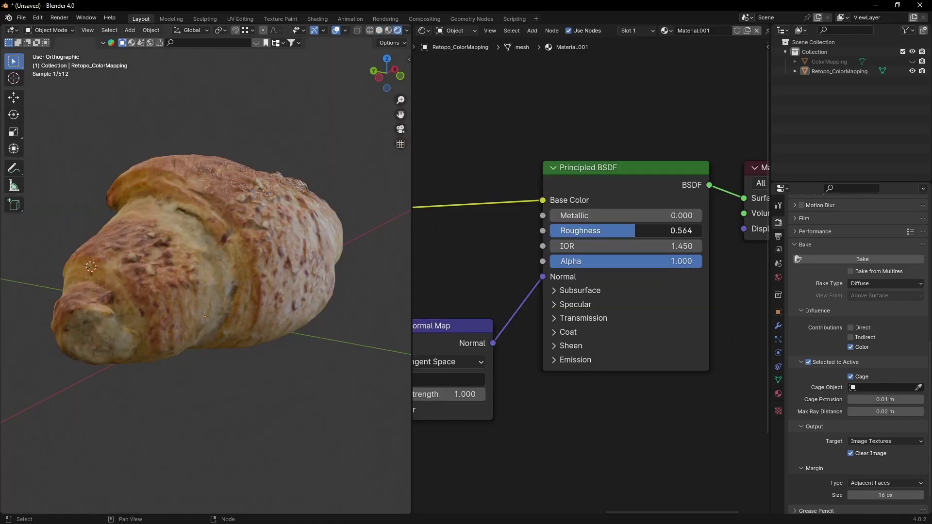
- Lower the Specular IOR Level to 0.182 and expand the Subsurface settings
left_click(566, 307)
left_click_drag(616, 334, 699, 324)
left_click(566, 304)
left_click(563, 291)
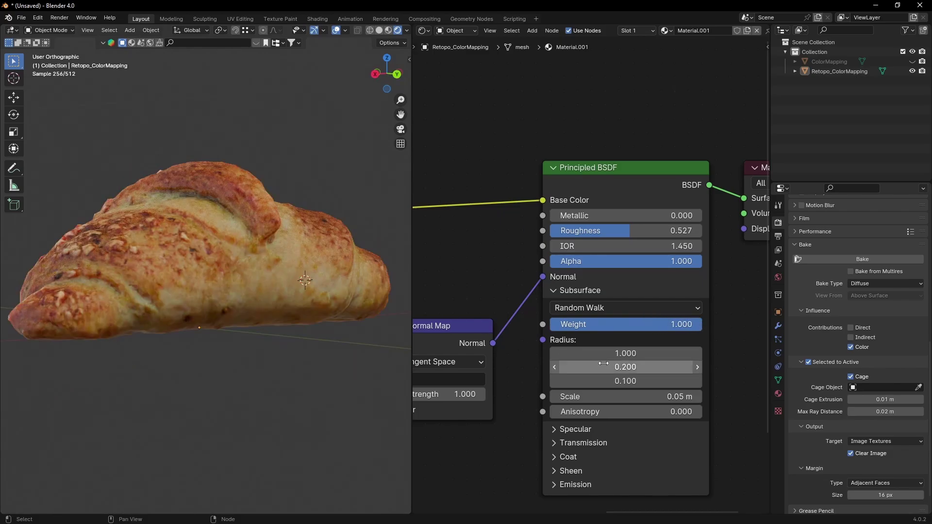
- Set the subsurface radius to 1.0, 0.5, 0.3 and the subsurface scale to 0.03 m
left_click(603, 364)
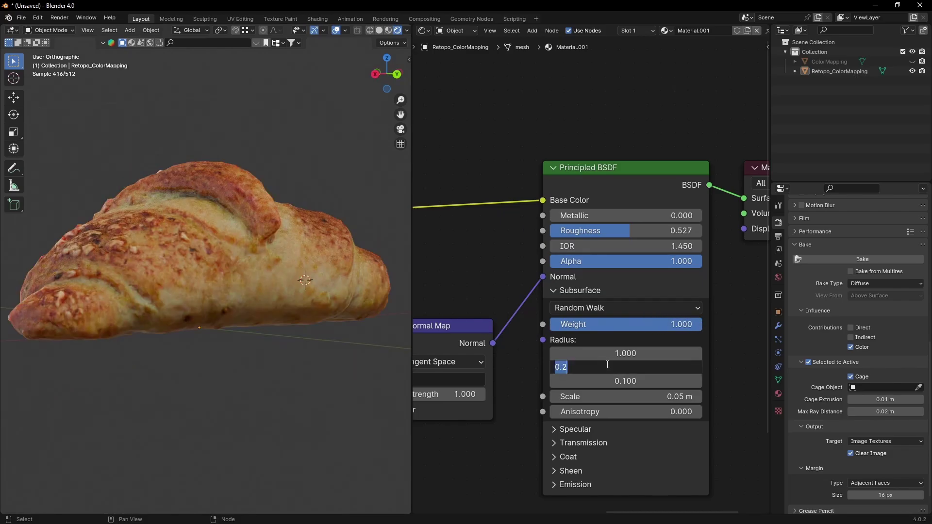
type("5")
key("Return")
left_click(567, 381)
type("0.0")
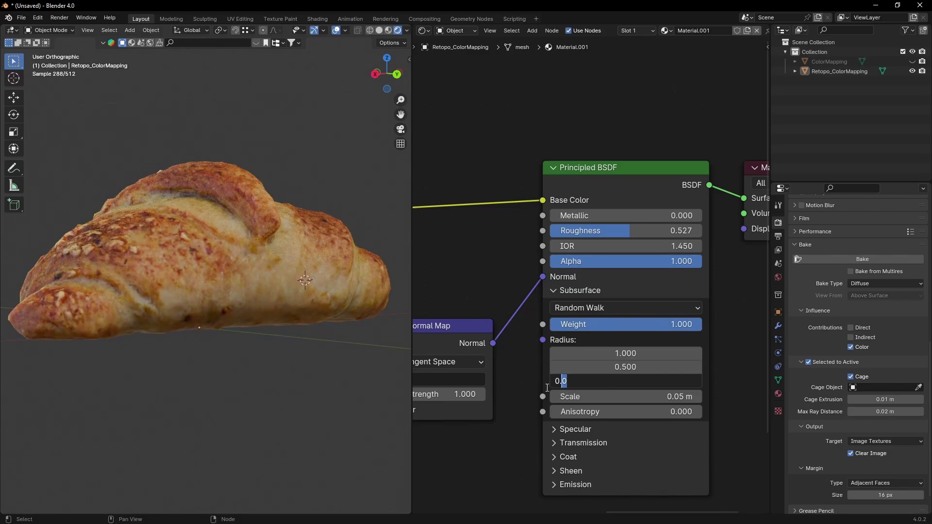
type("3")
key("Return")
mouse_move(626, 397)
left_mouse_down()
mouse_move(645, 397)
mouse_move(623, 396)
left_mouse_up()
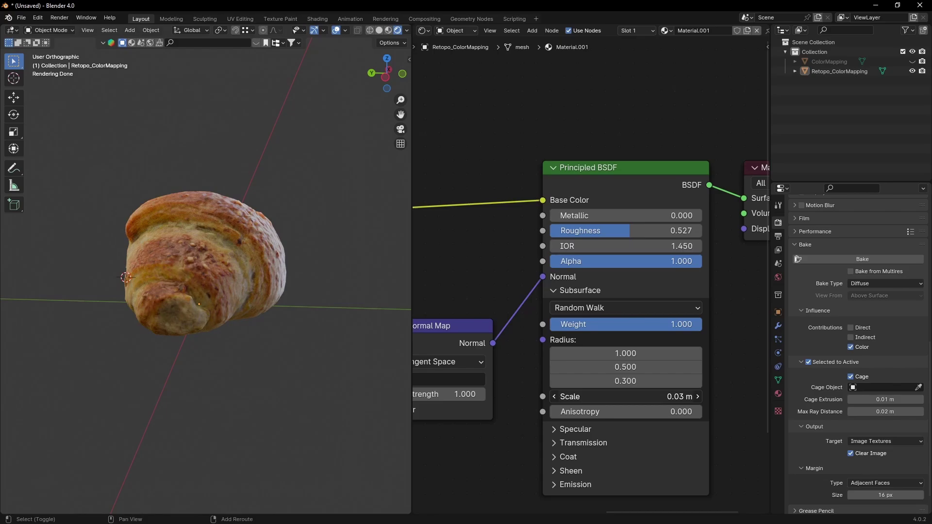
- Preview the croissant under a different viewport HDRI, orbiting to inspect it
middle_click_drag(386, 327, 277, 296)
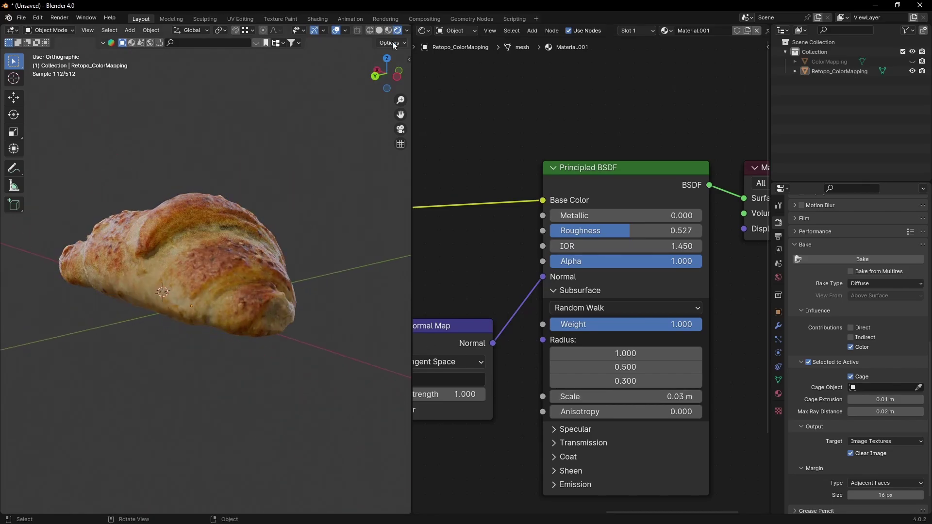
left_click(406, 31)
left_click(420, 177)
mouse_move(359, 214)
middle_mouse_down()
mouse_move(332, 246)
mouse_move(235, 264)
mouse_move(301, 262)
middle_mouse_up()
left_click(406, 30)
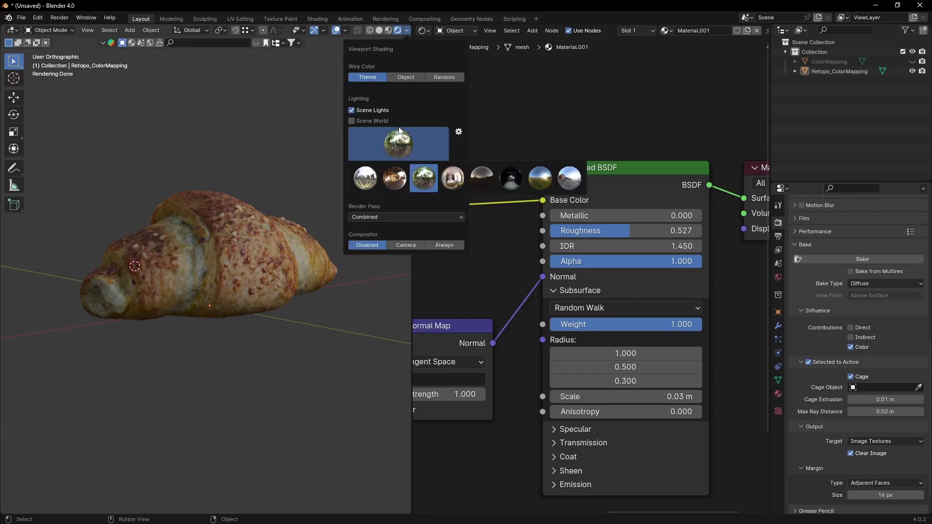
left_click(540, 178)
left_click(22, 18)
left_click(45, 100)
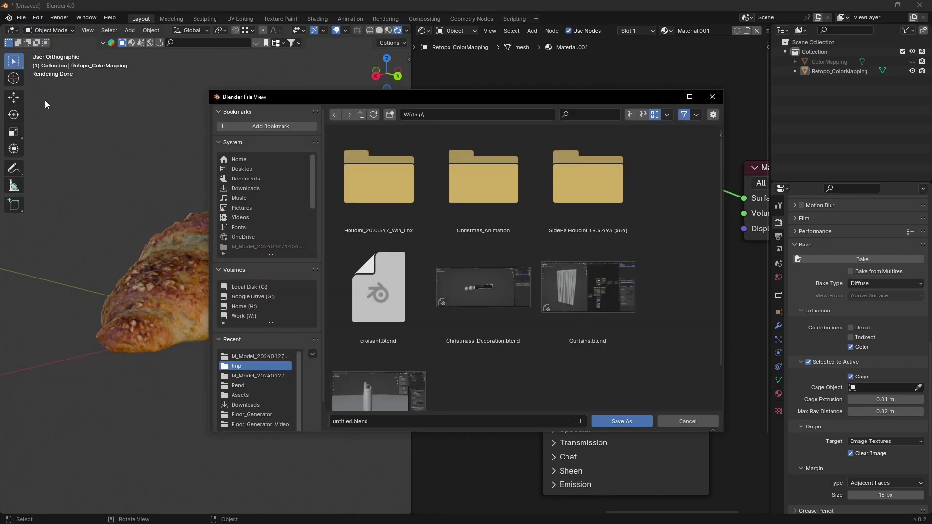
left_click(260, 356)
left_click(340, 421)
type("Croissa")
left_click(620, 421)
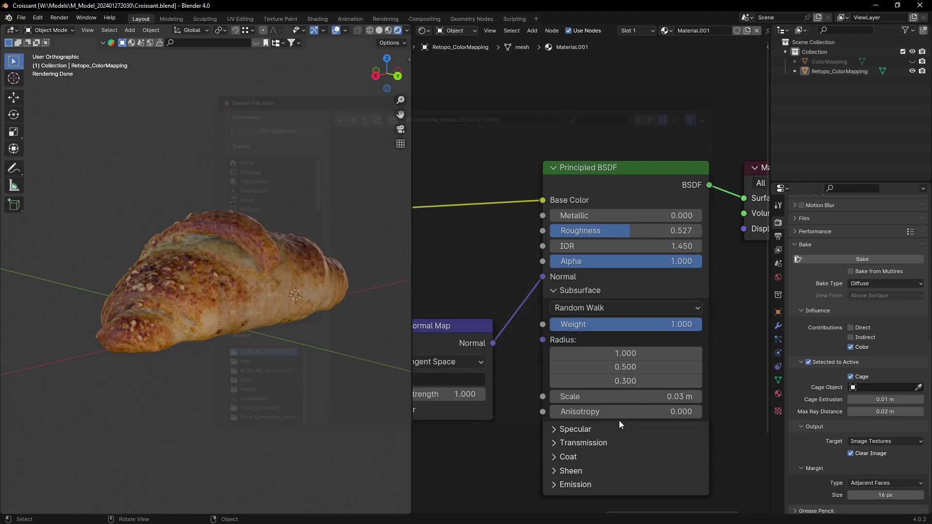